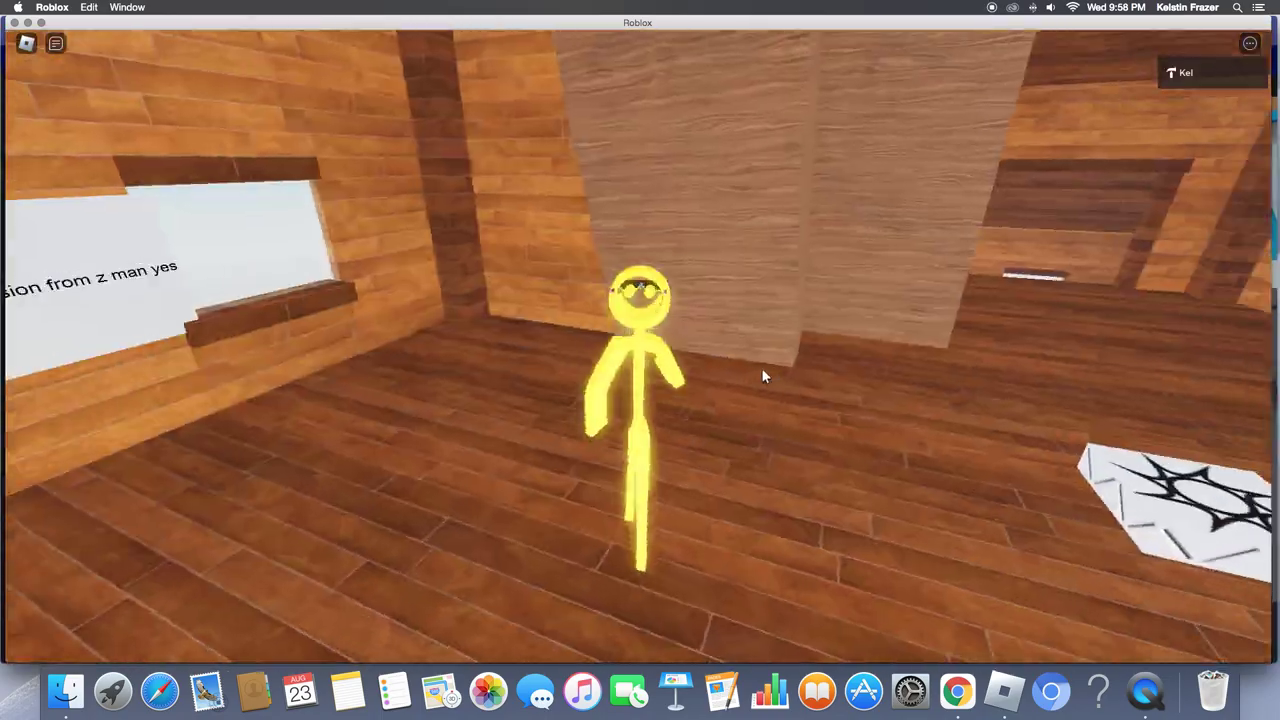
# - Walk through the treehouse and across the deck, collecting gears at the teleport pads
pyautogui.press('w')
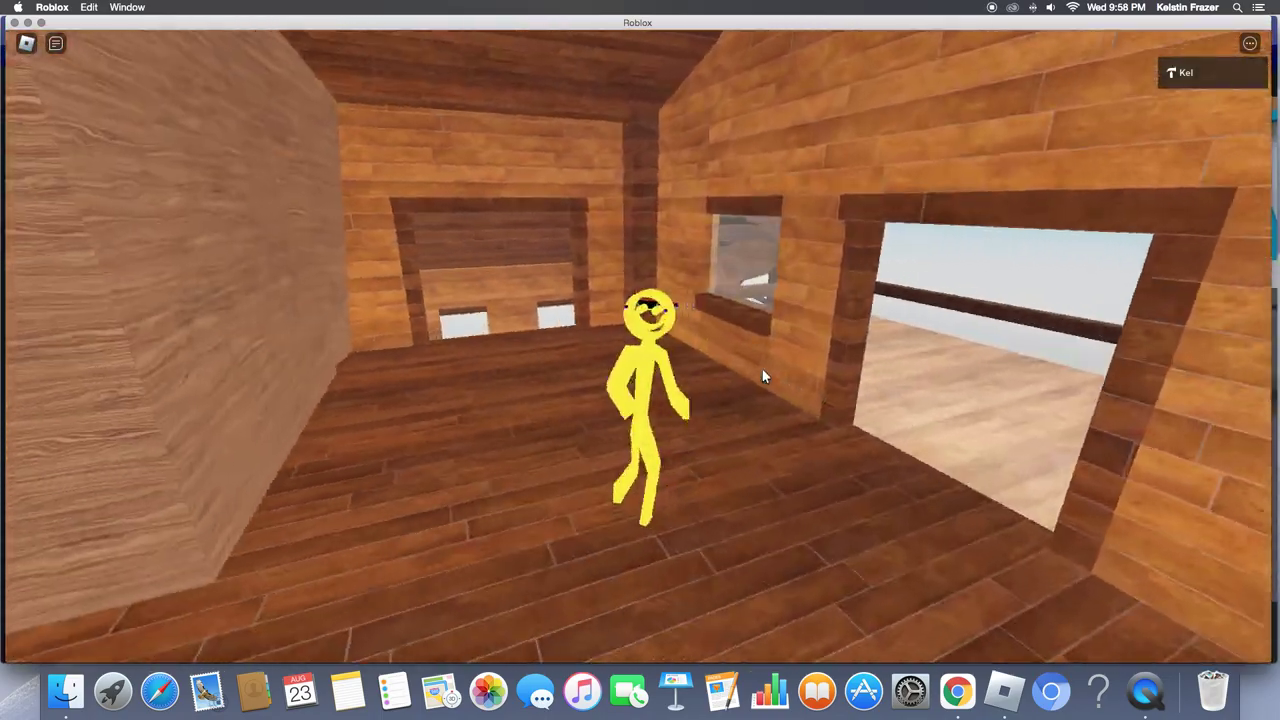
pyautogui.press('w')
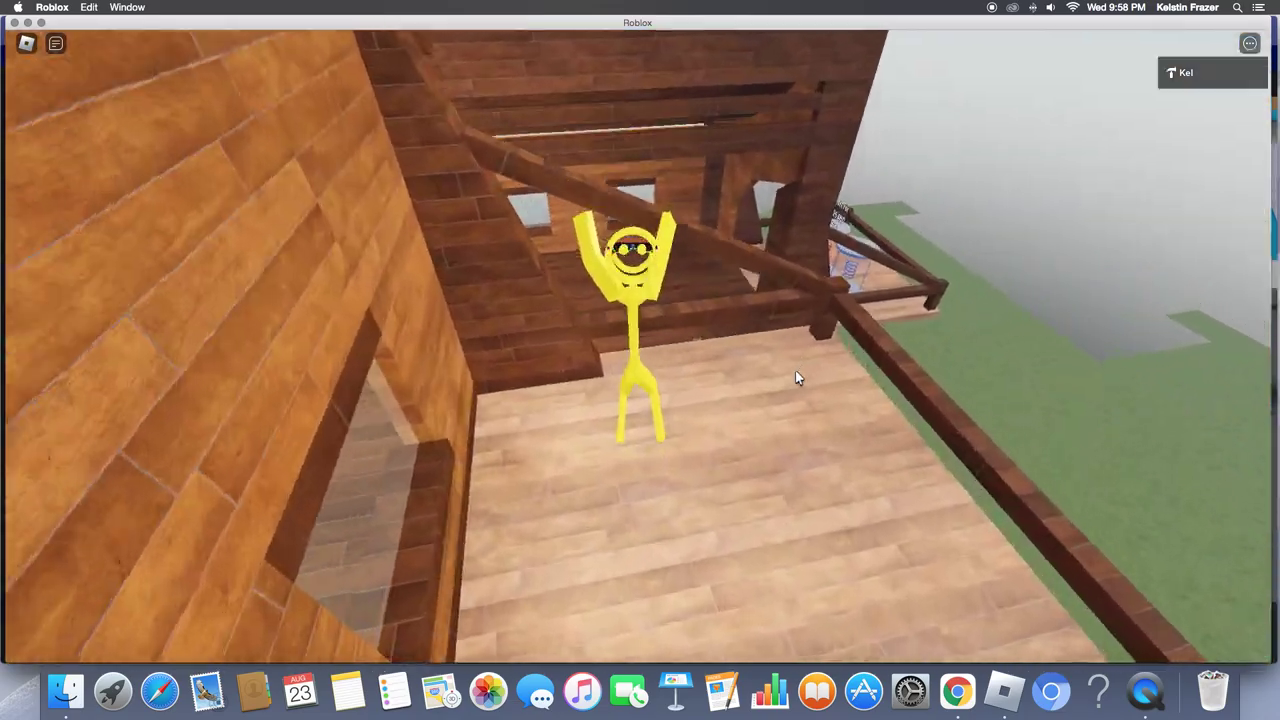
pyautogui.press('w')
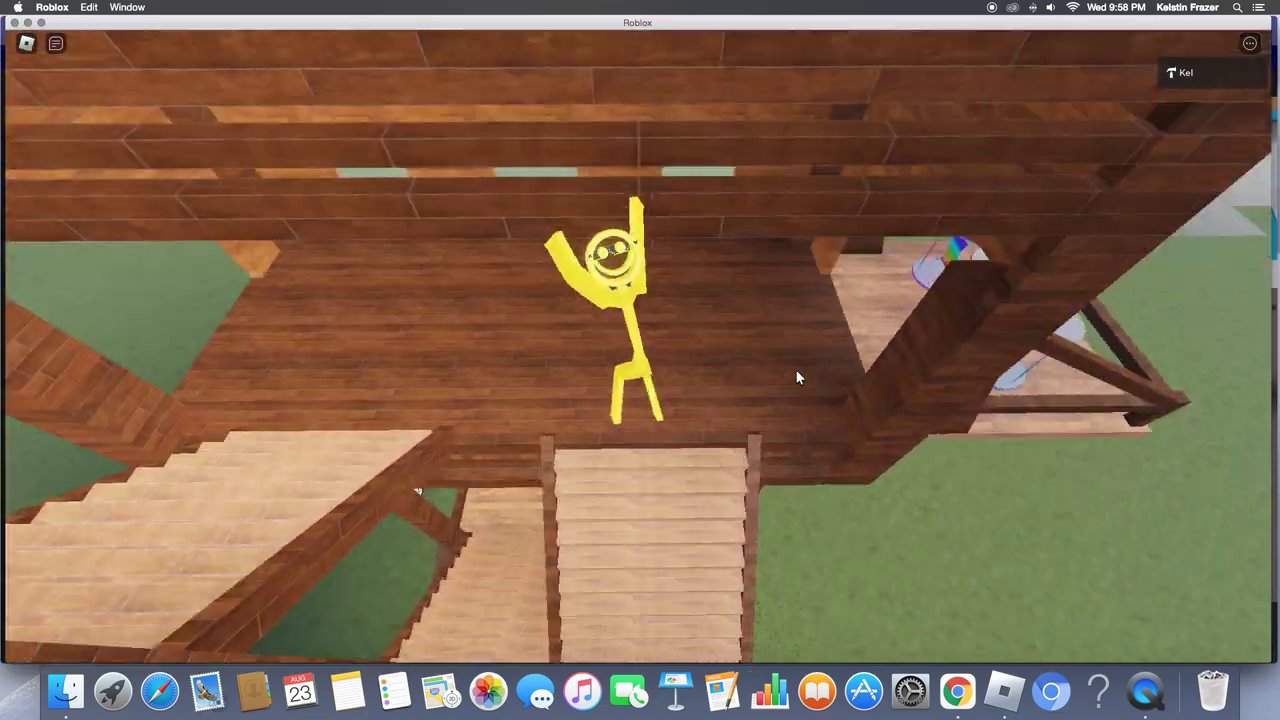
pyautogui.press('w')
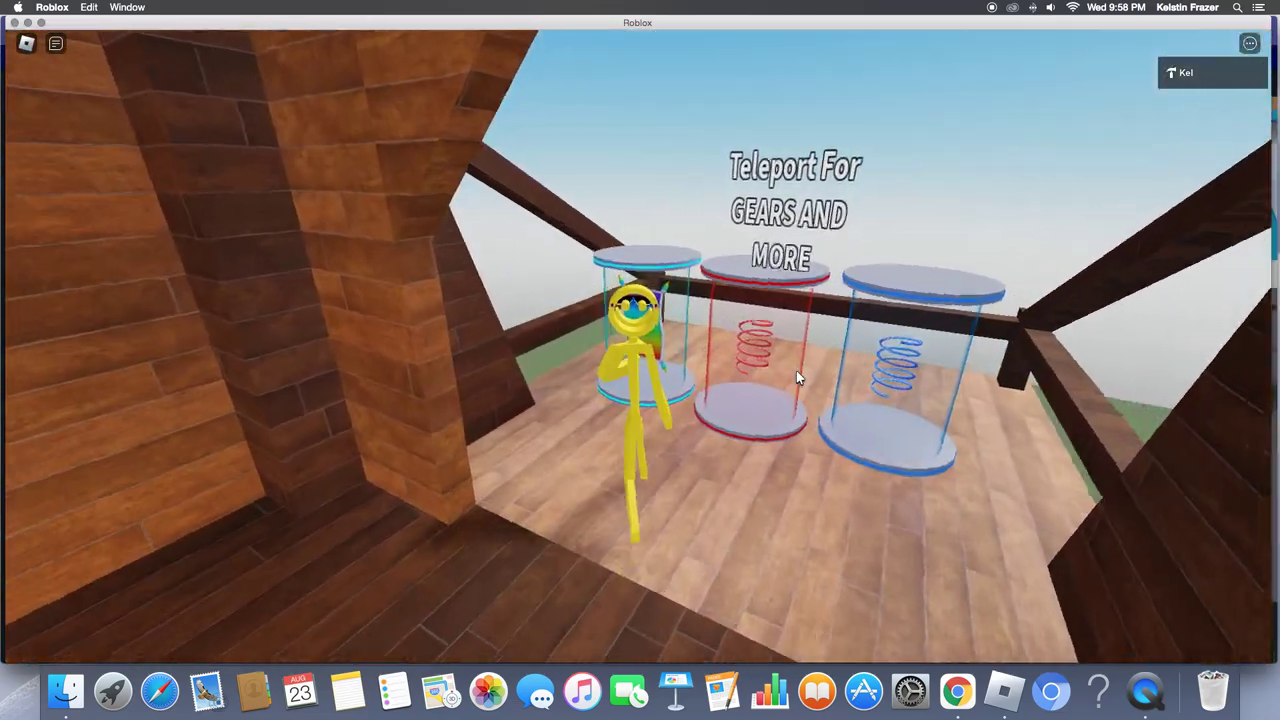
pyautogui.press('w')
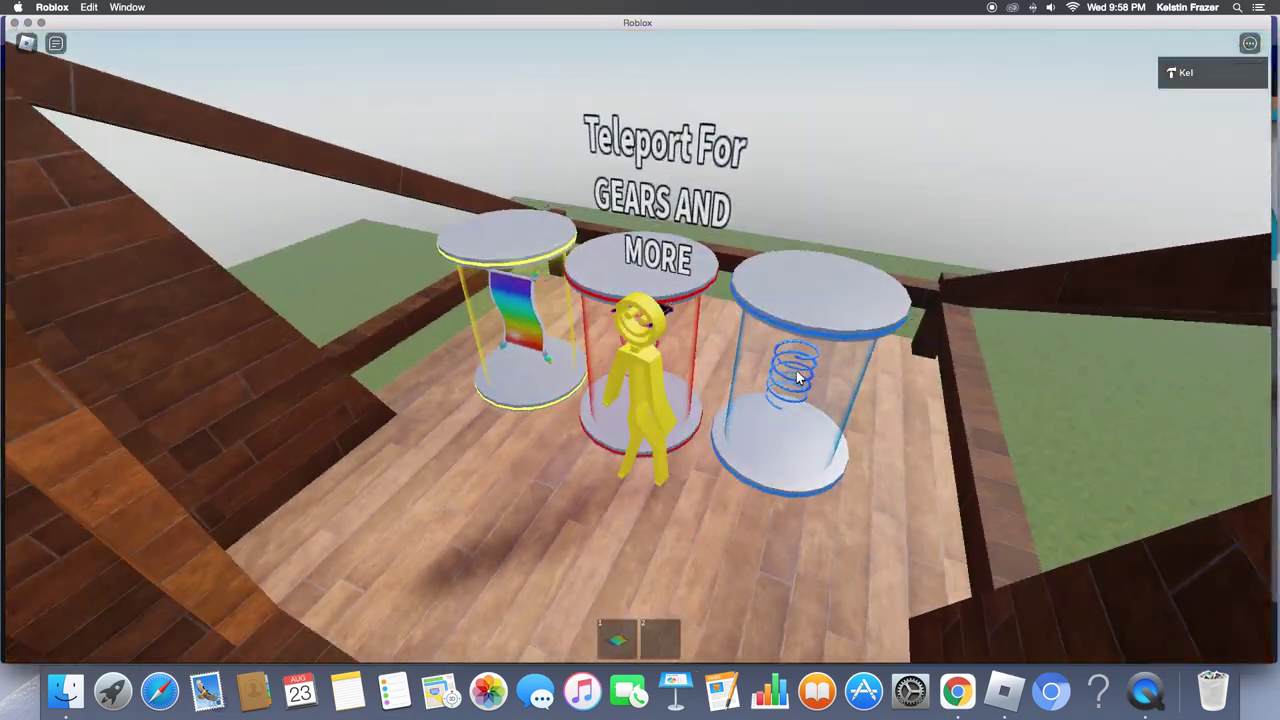
pyautogui.press('w')
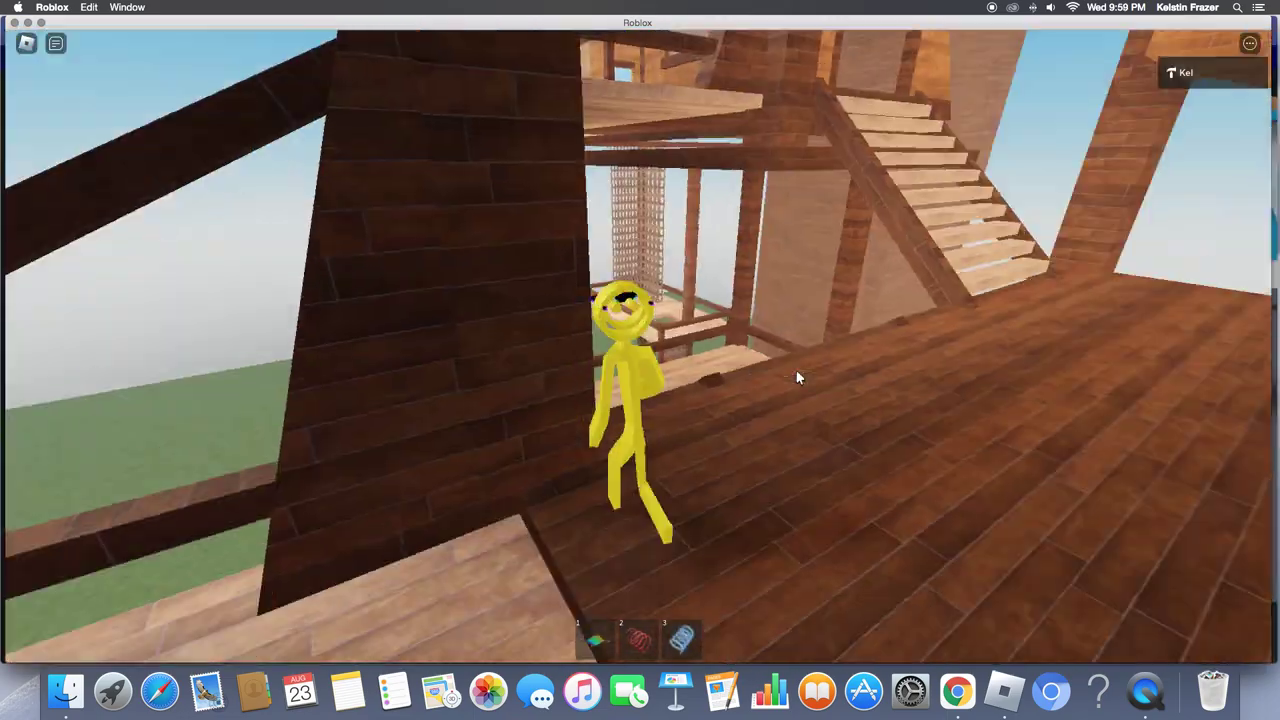
# - Equip the blue coil gear with 3, then jump off the deck into the tall grass
pyautogui.press('3')
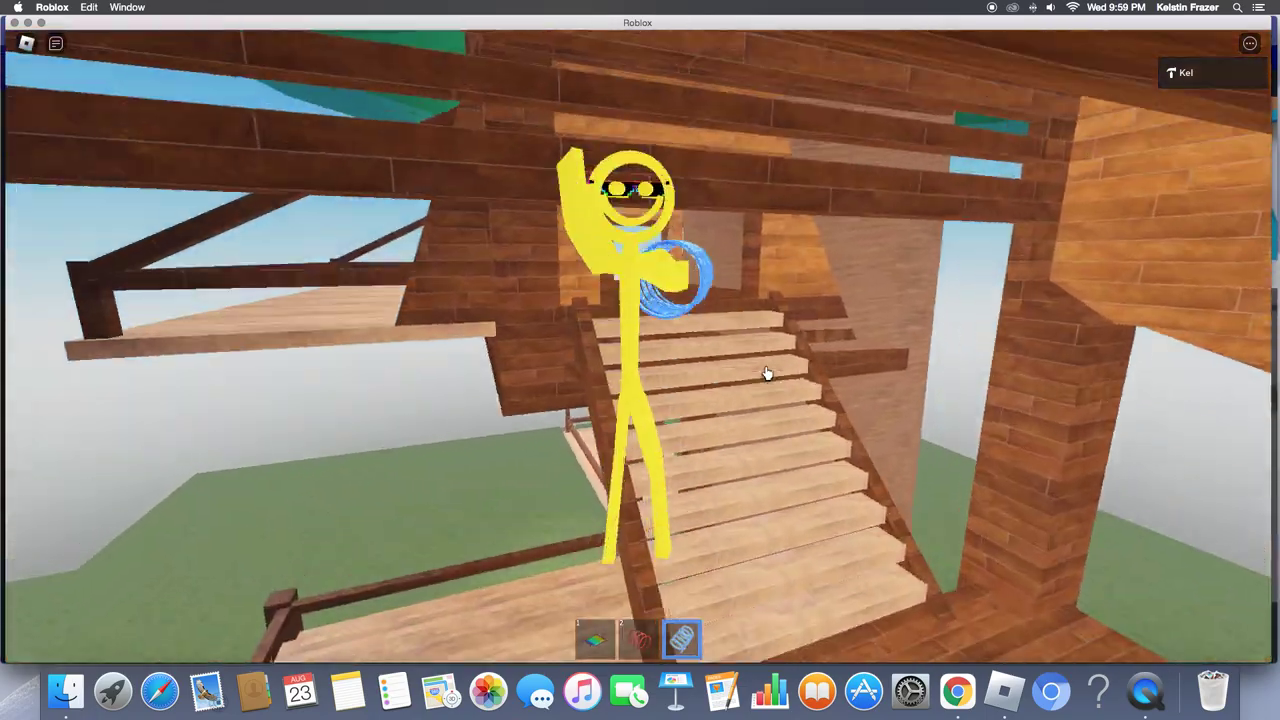
pyautogui.press('w')
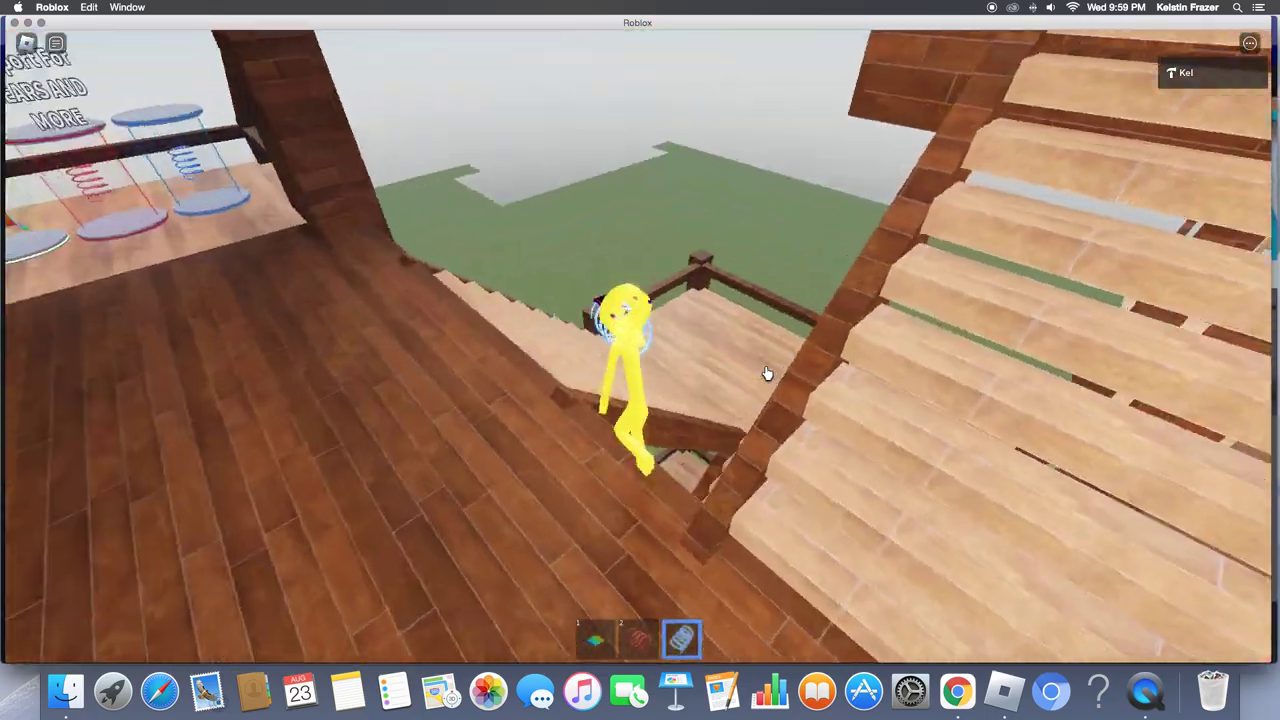
pyautogui.press('w')
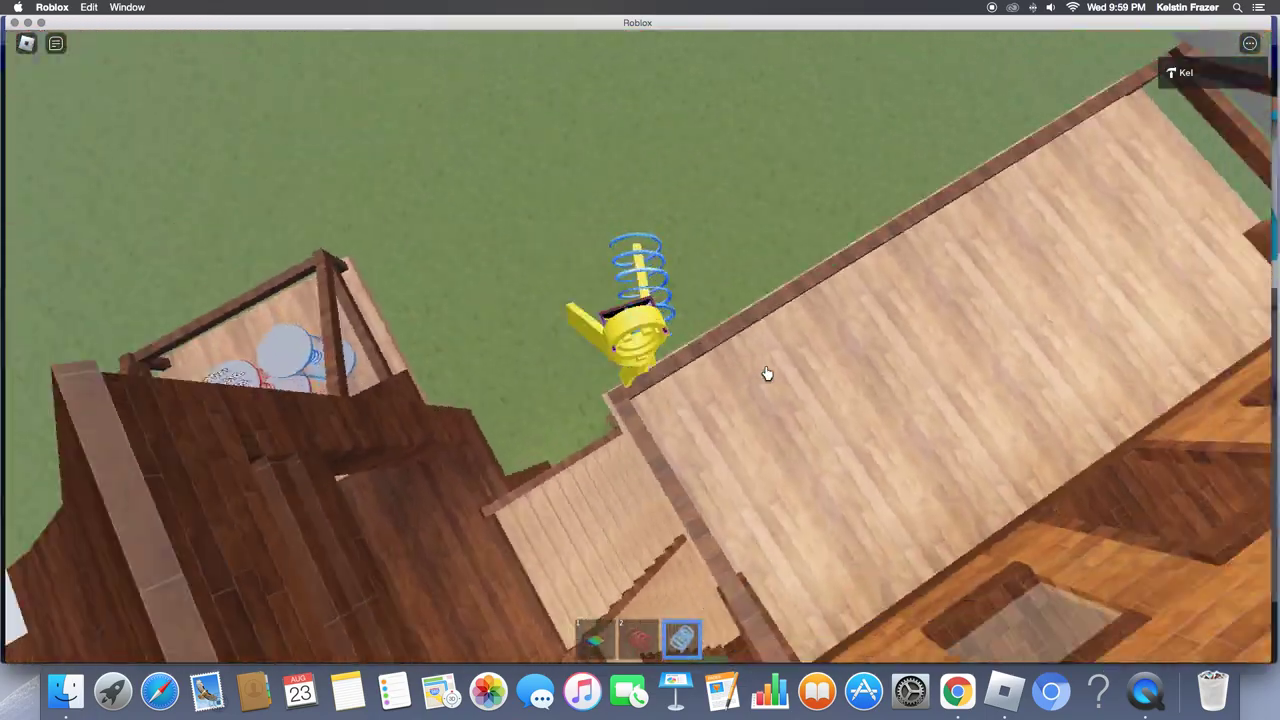
pyautogui.press('w')
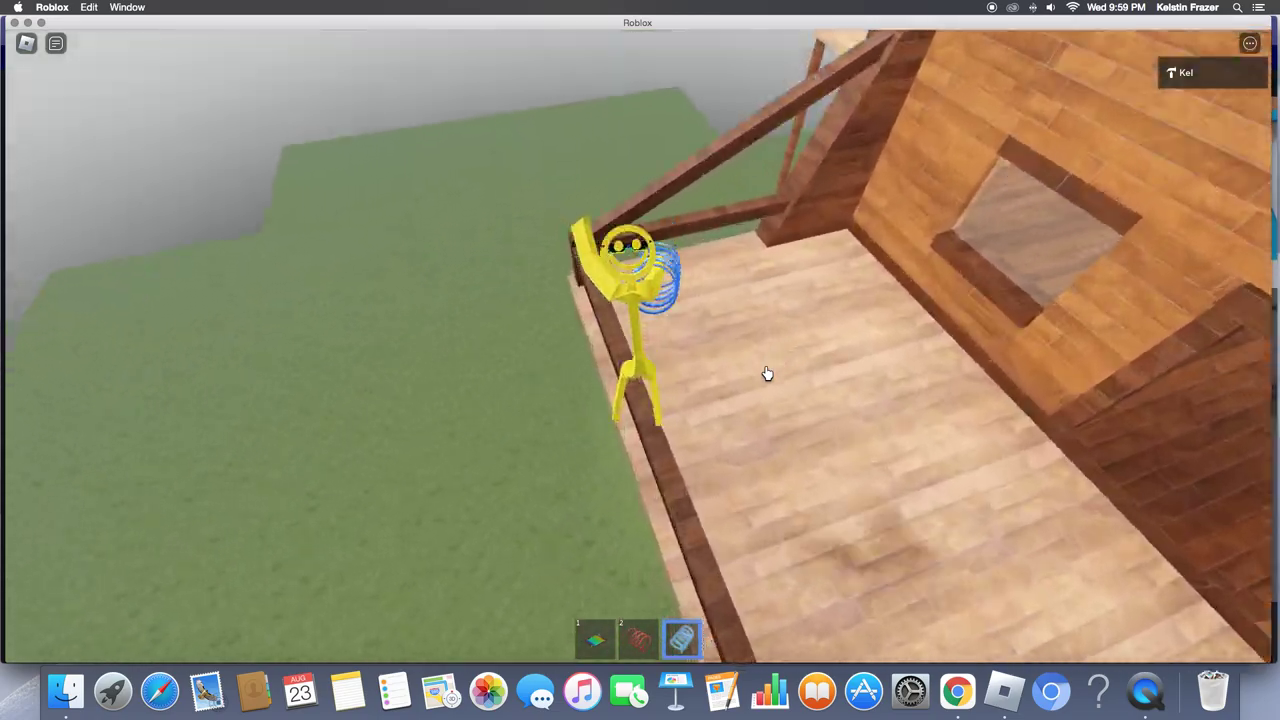
pyautogui.press('w')
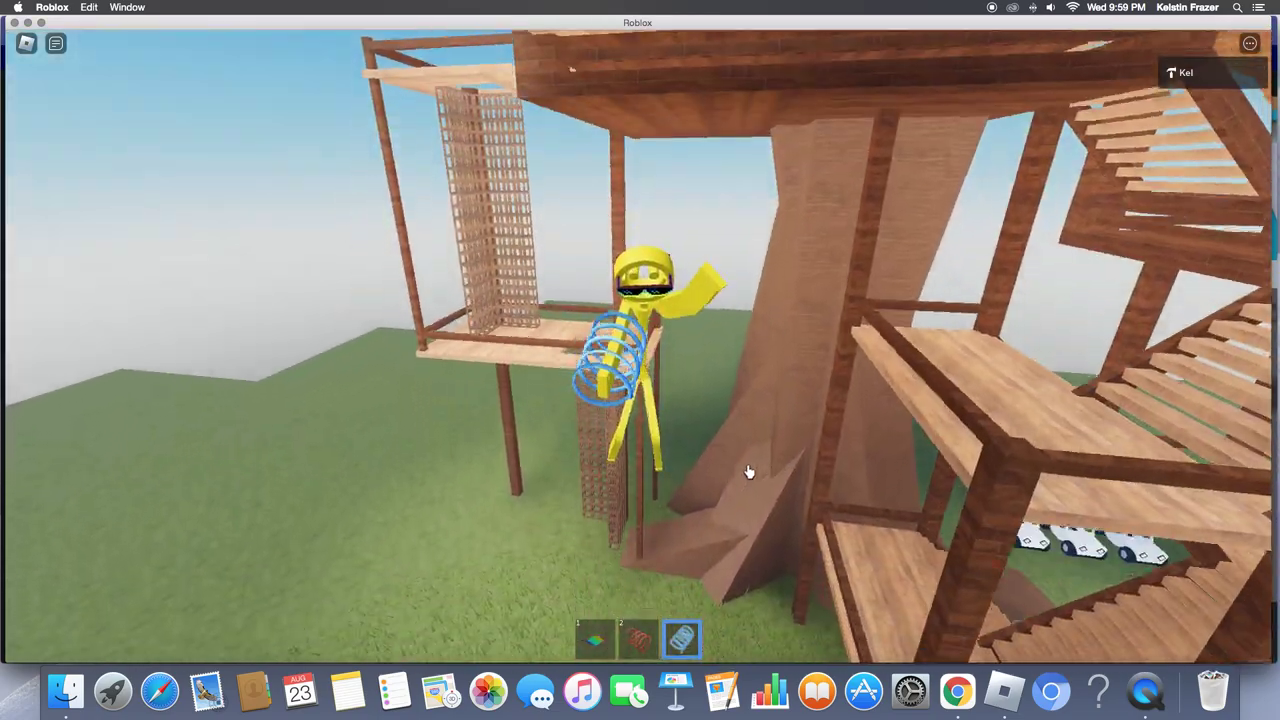
pyautogui.press('w')
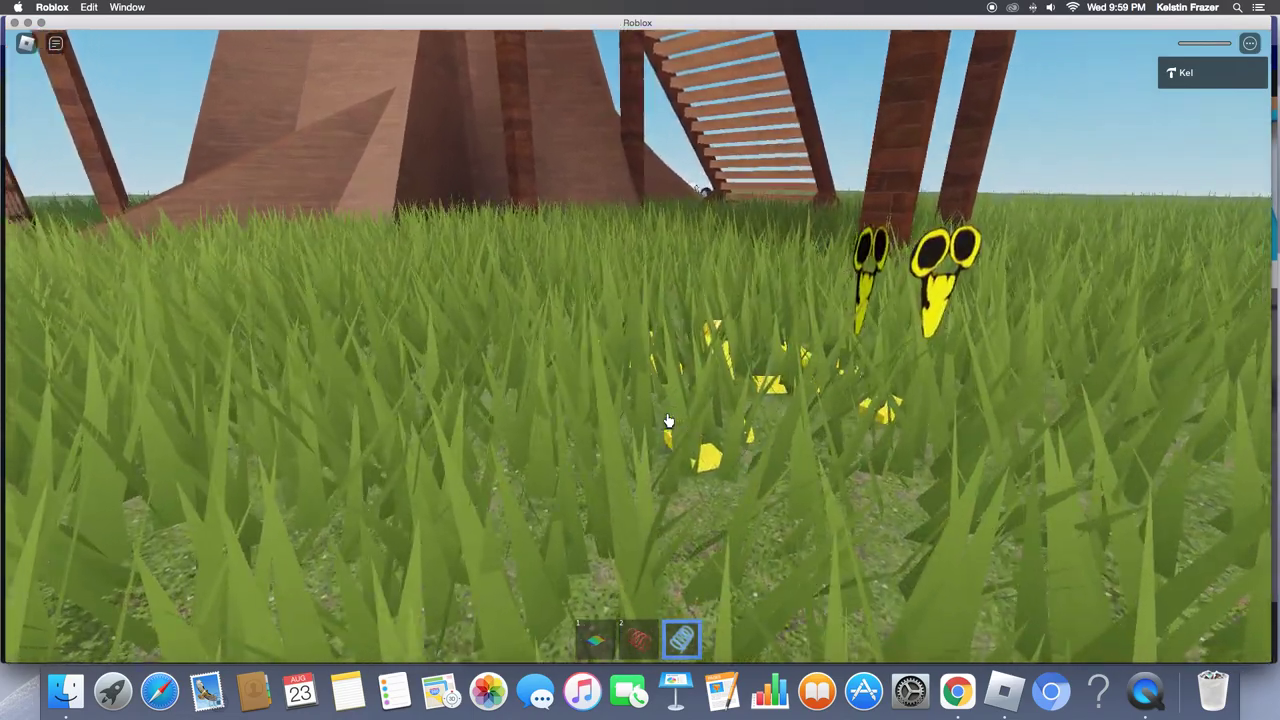
# - Run through the treehouse room and drop off the ledge onto the grass
pyautogui.press('w')
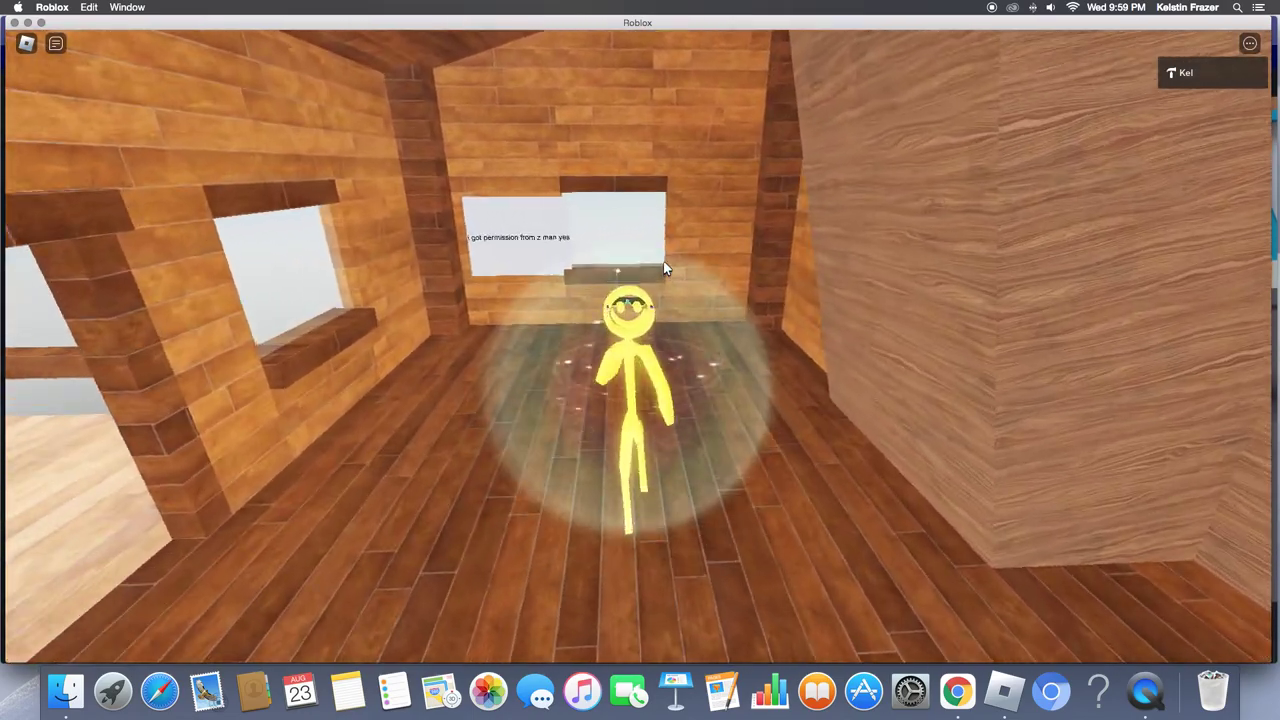
pyautogui.press('w')
pyautogui.press('space')
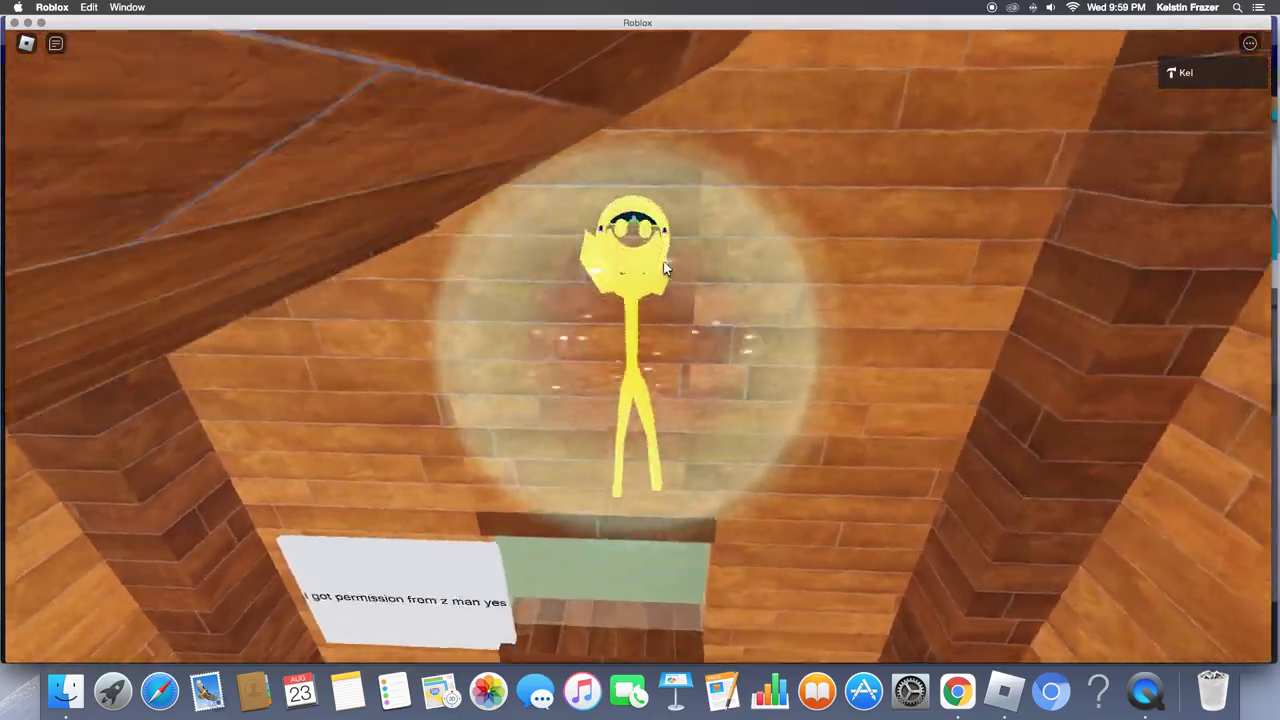
pyautogui.press('w')
pyautogui.press('s')
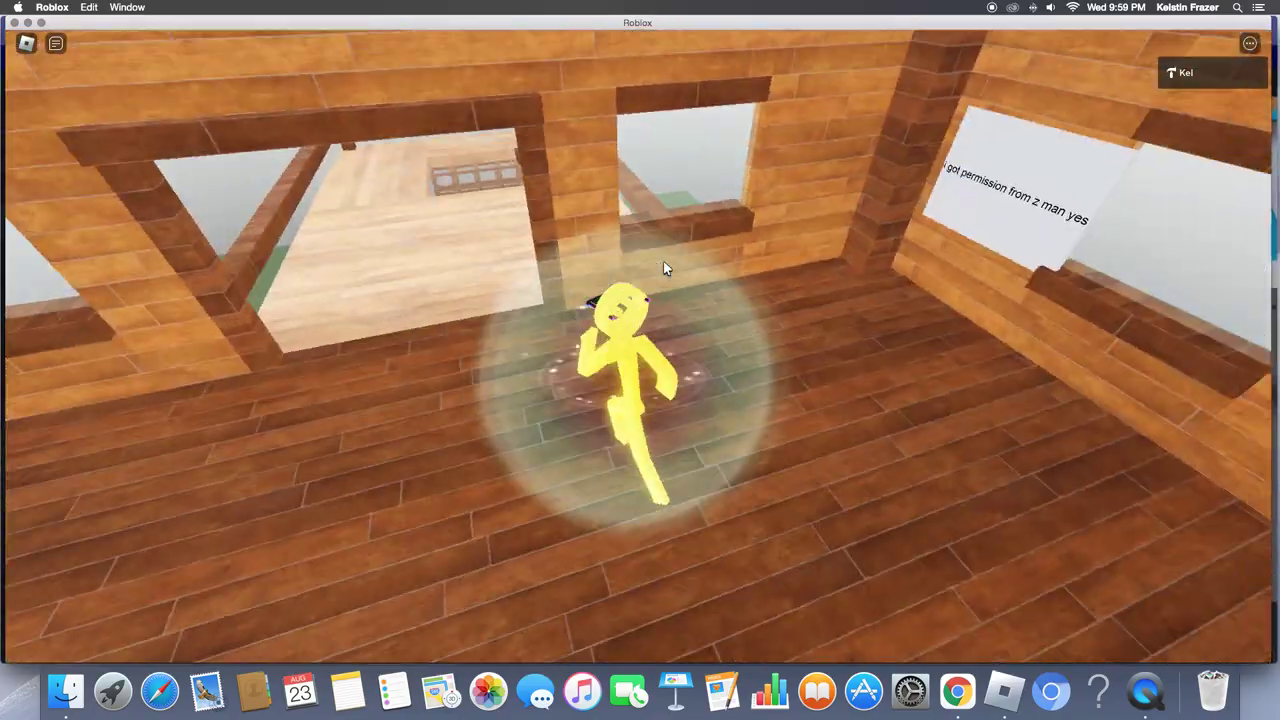
pyautogui.press('w')
pyautogui.press('space')
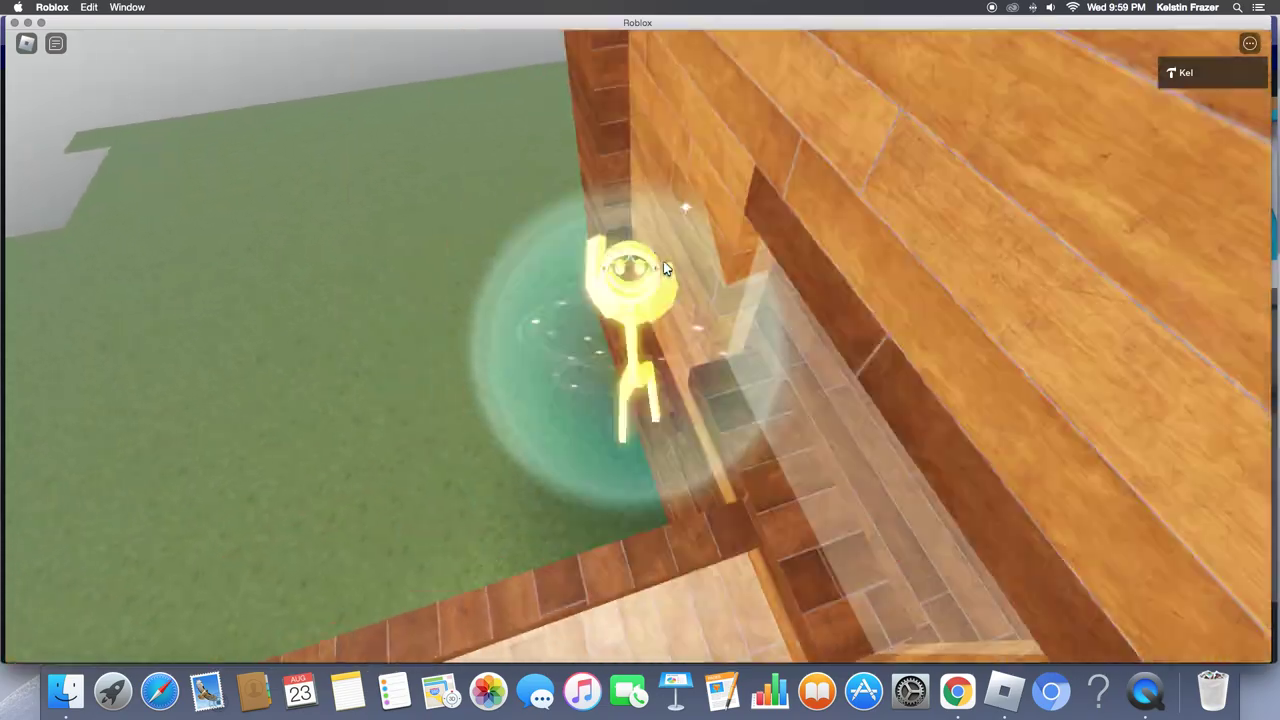
pyautogui.press('w')
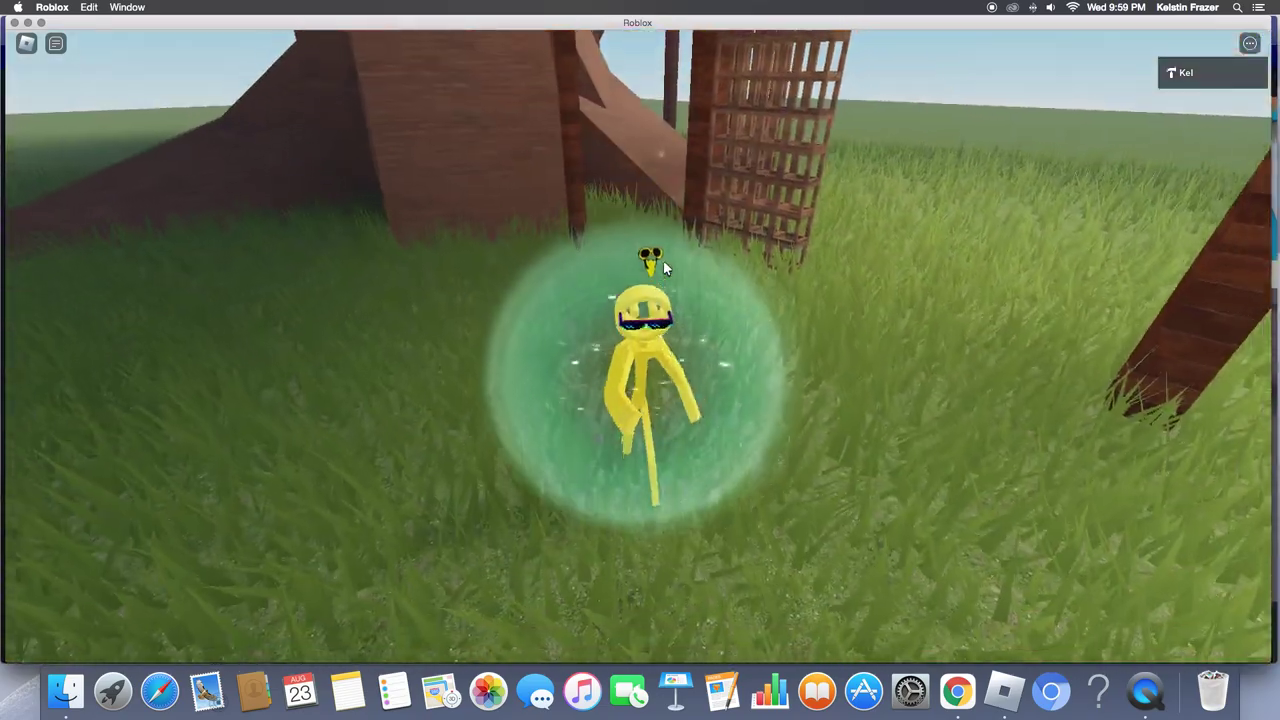
# - Run across the grass into the open field, away from the treehouse
pyautogui.press('w')
pyautogui.press('d')
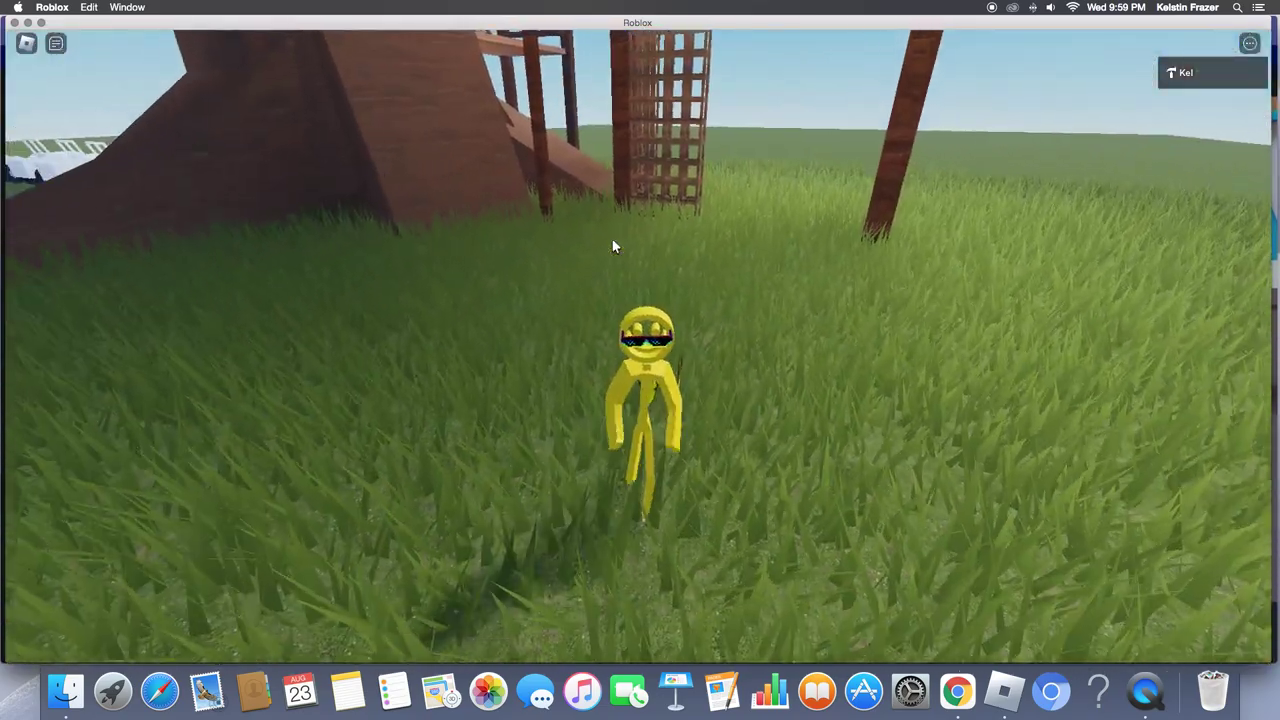
pyautogui.press('w')
pyautogui.press('a')
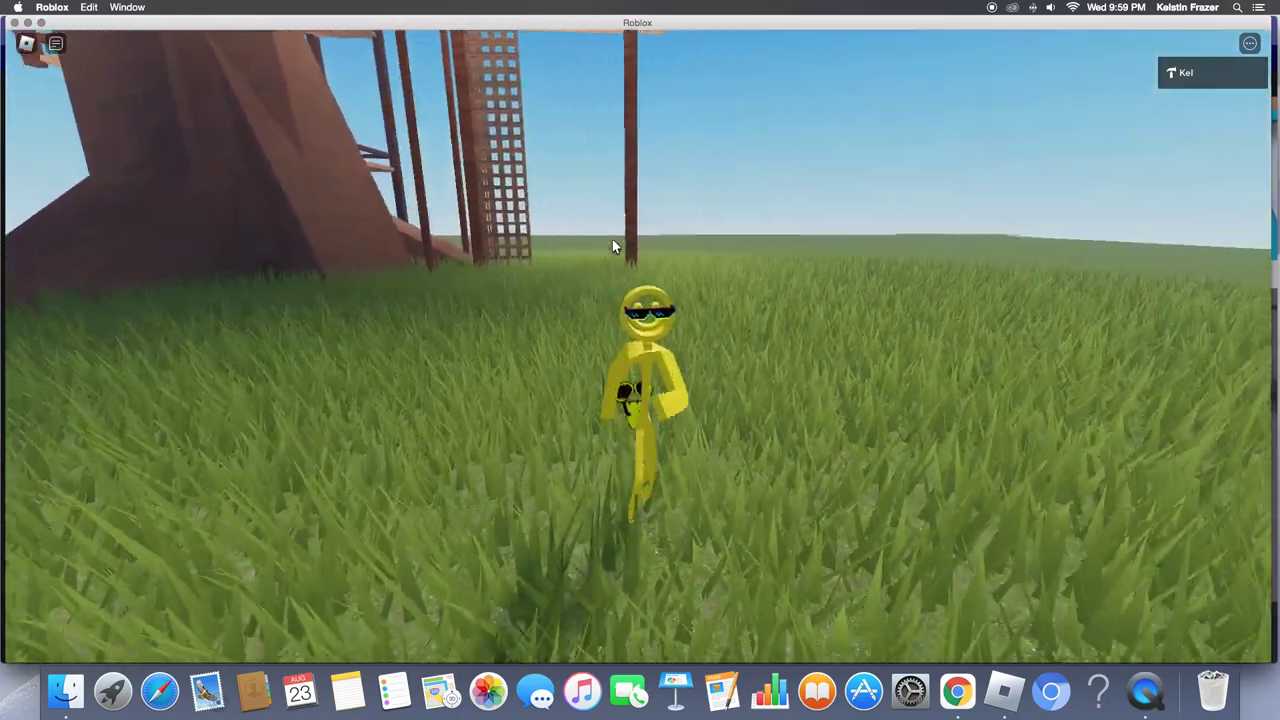
pyautogui.press('w')
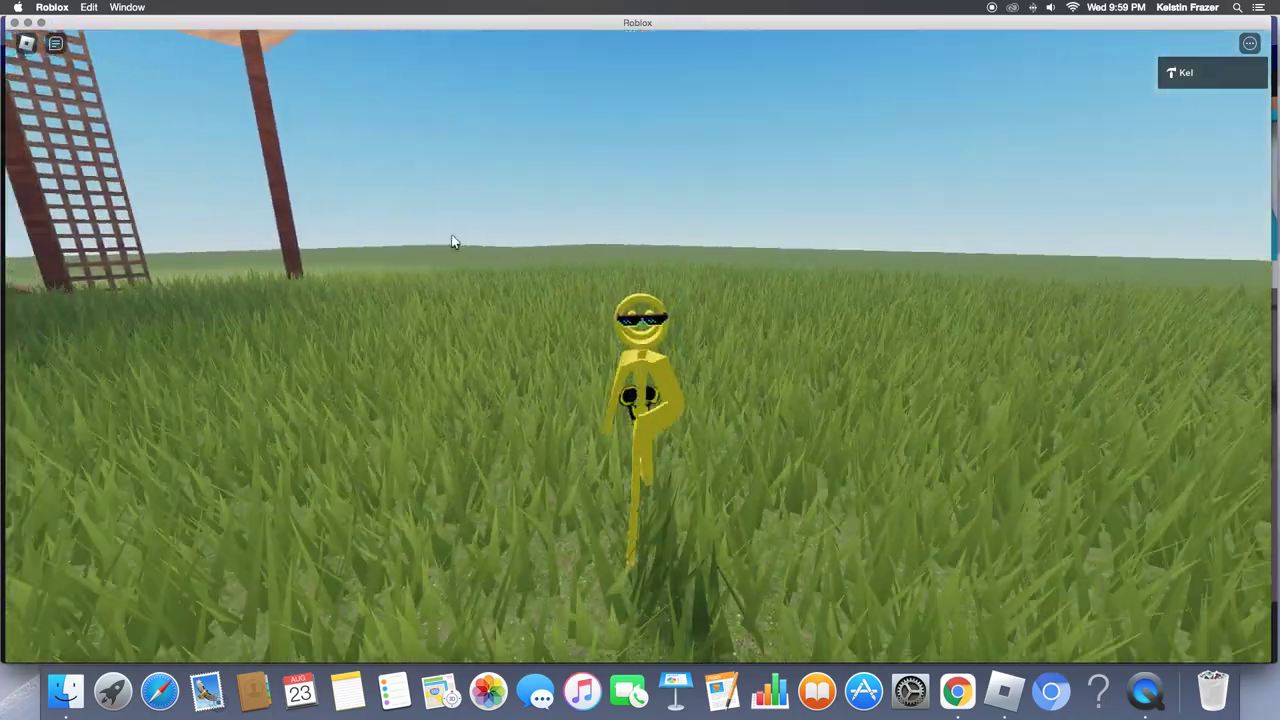
pyautogui.press('w')
pyautogui.press('s')
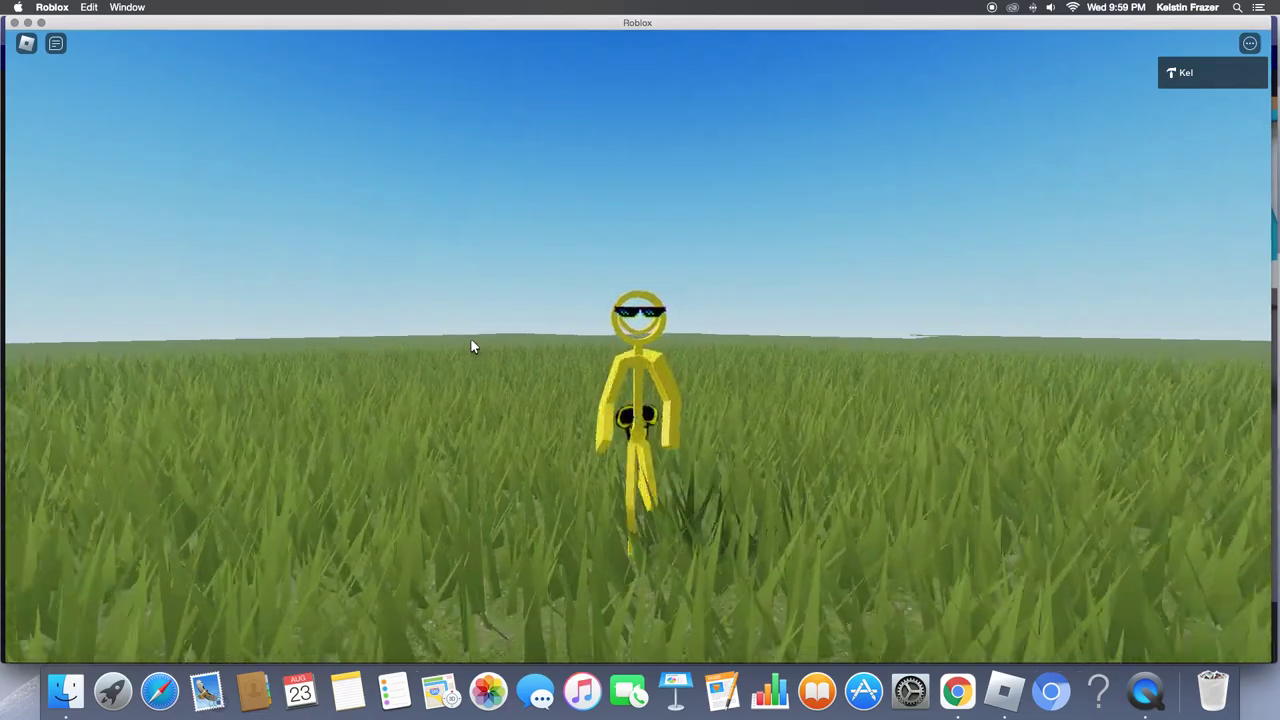
# - Jump repeatedly, then swing the view around to find the parked white jeeps
pyautogui.press('space')
pyautogui.press('space')
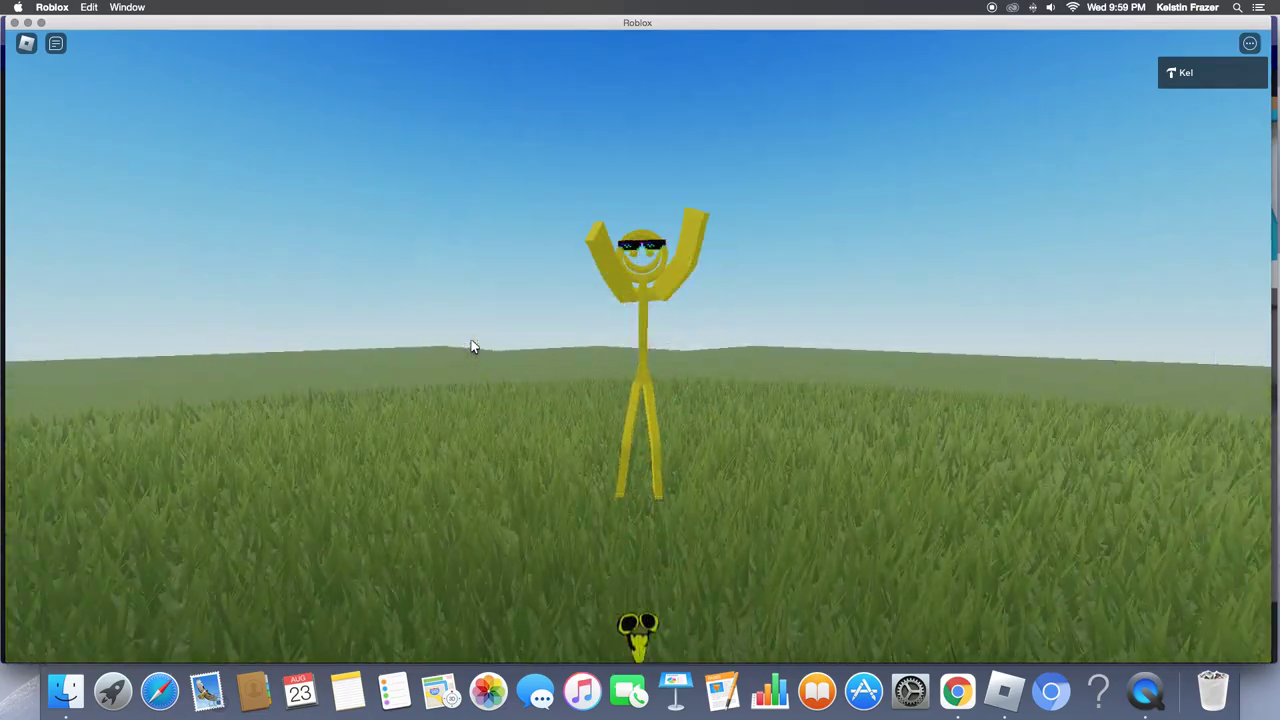
pyautogui.press('space')
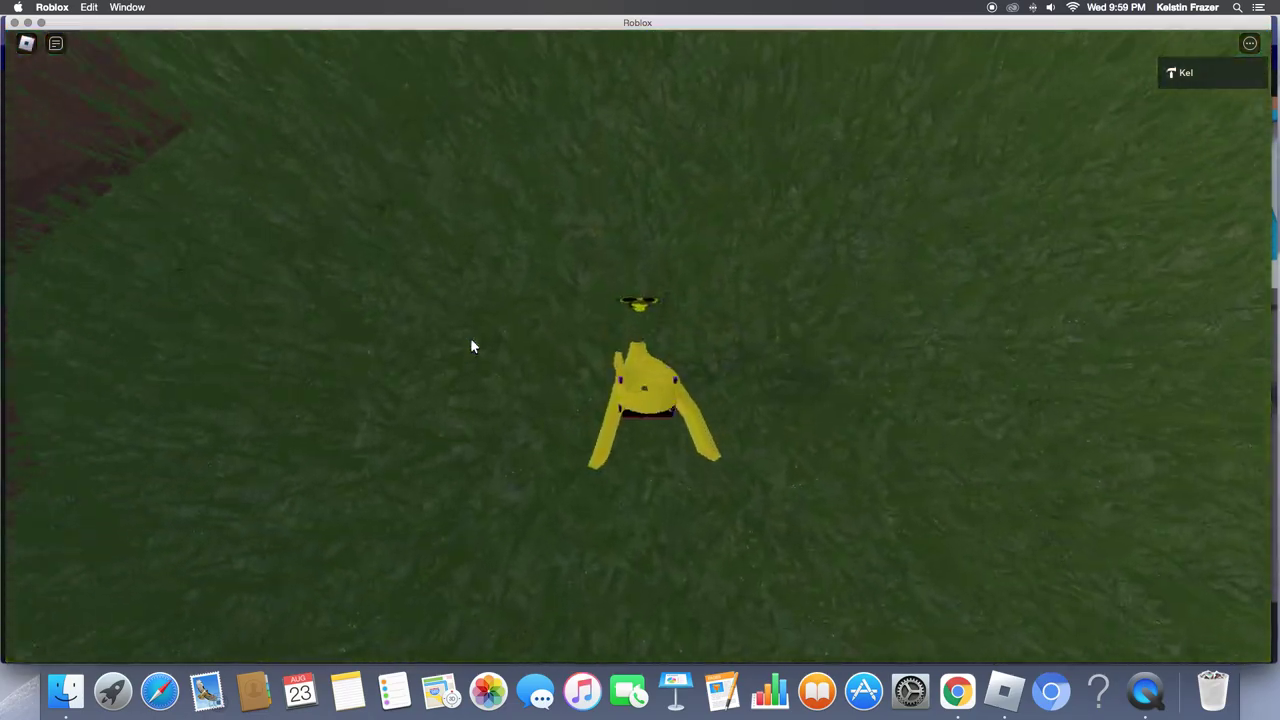
pyautogui.press('s')
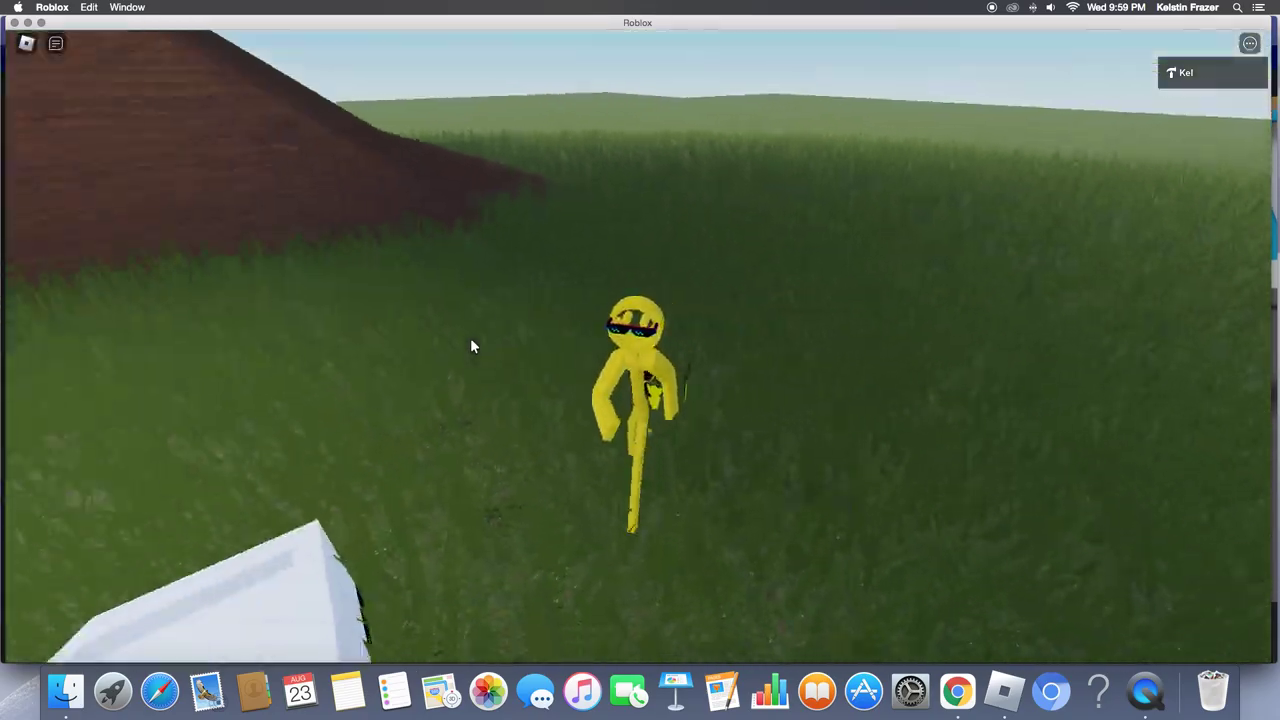
pyautogui.press('Right')
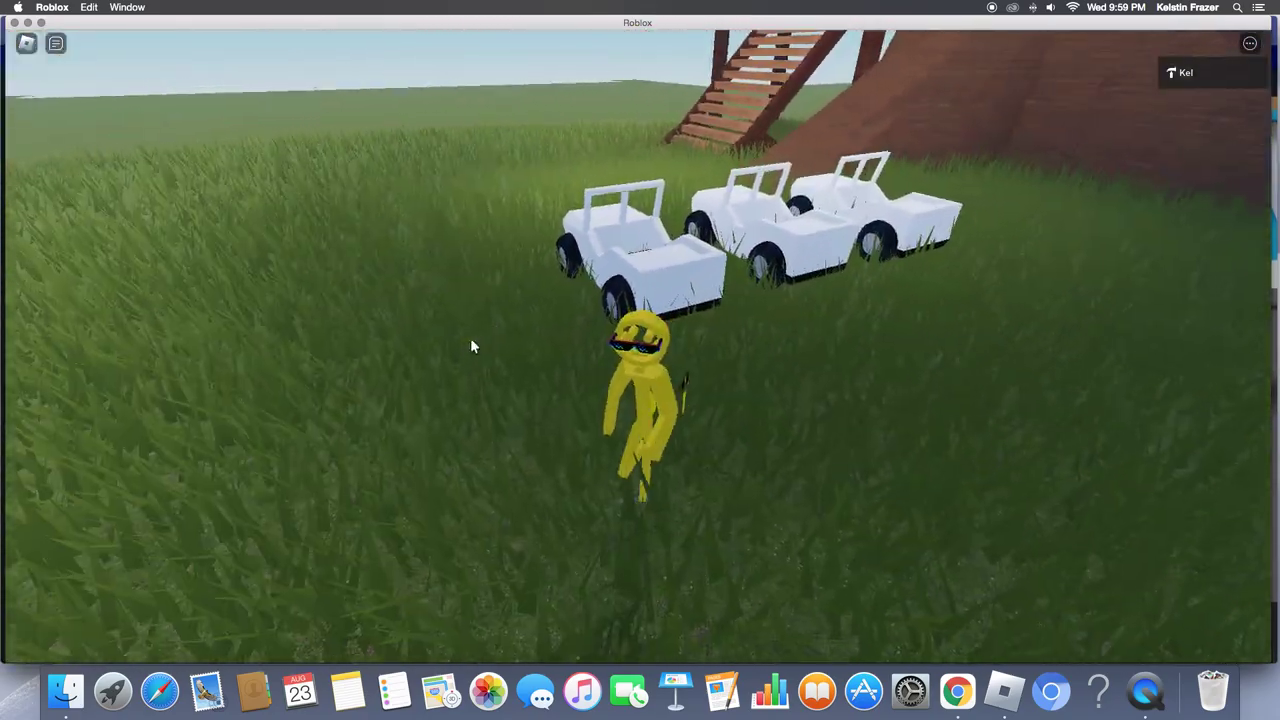
# - Get into one of the parked white jeeps with E and drive it away
pyautogui.press('w')
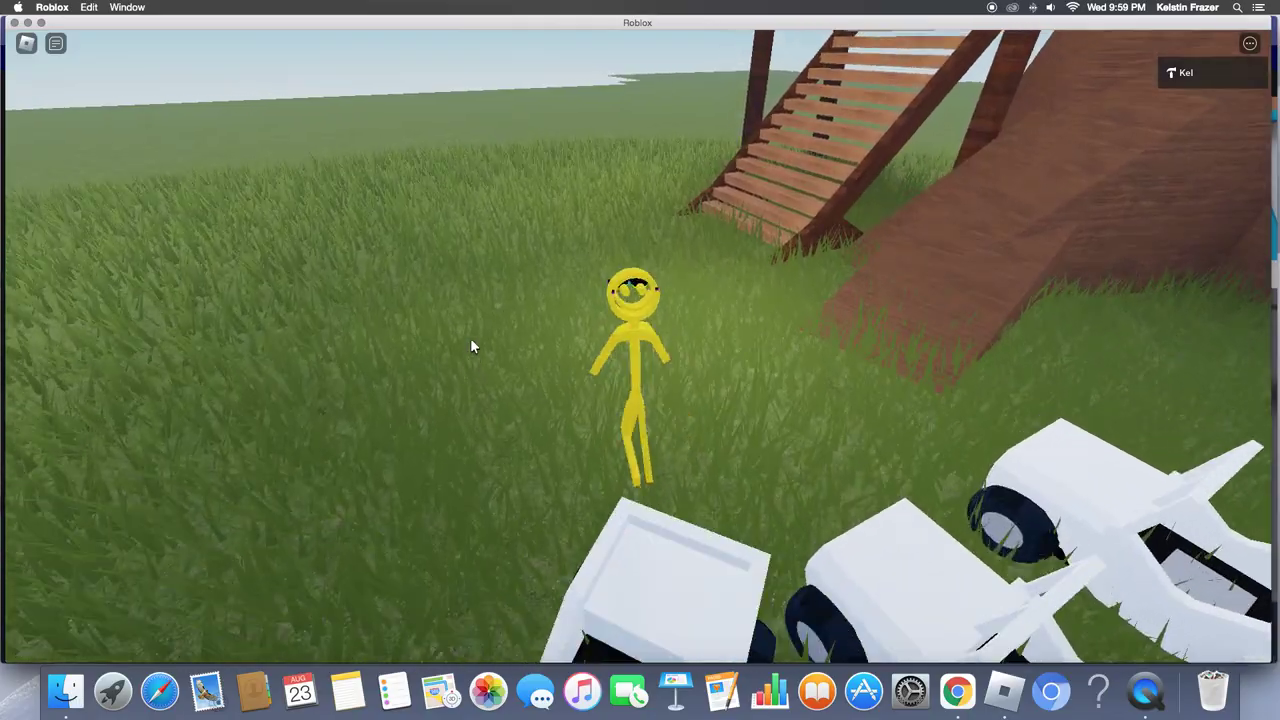
pyautogui.press('Right')
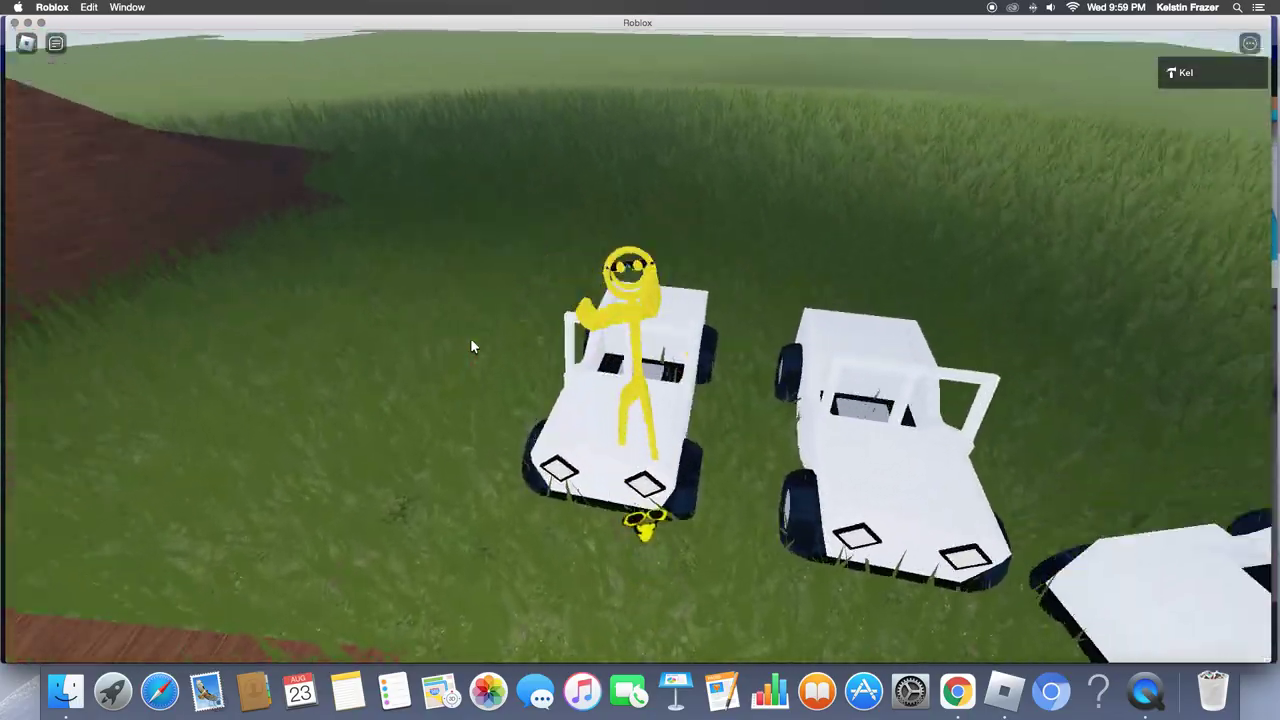
pyautogui.press('e')
pyautogui.press('w')
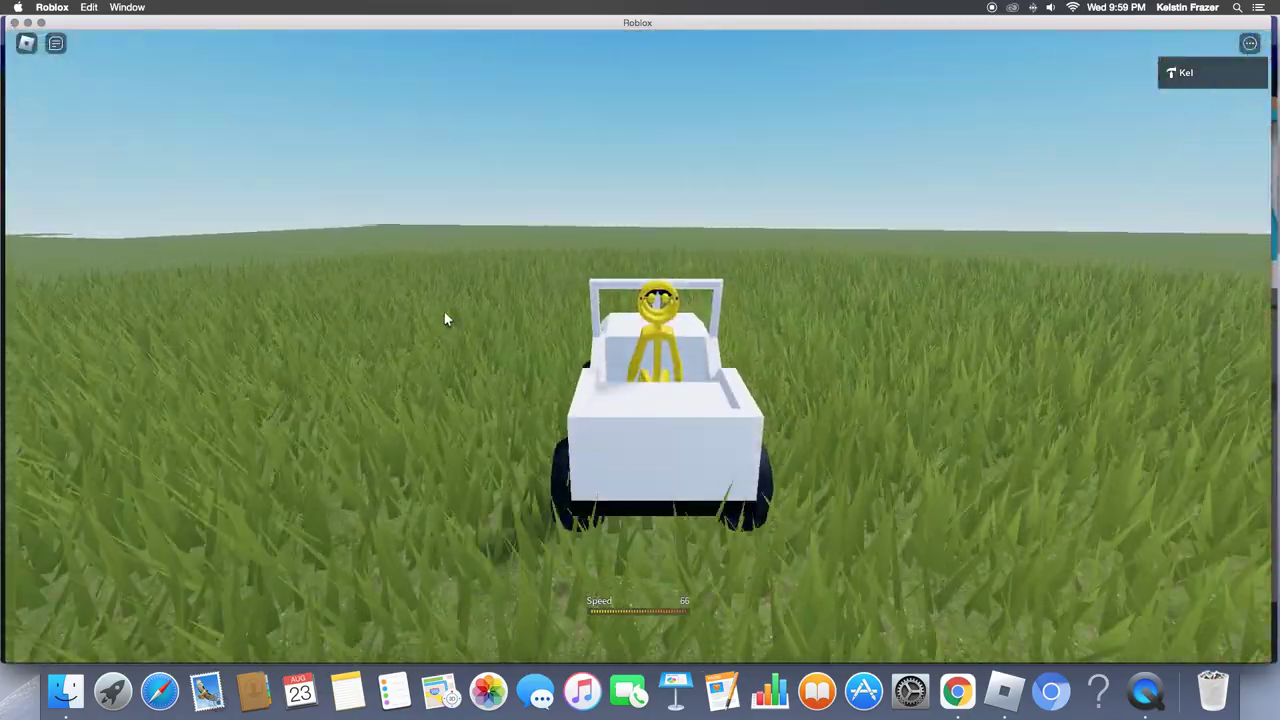
# - Accelerate the jeep through the grass, swinging through left and right turns
pyautogui.press('w')
pyautogui.press('a')
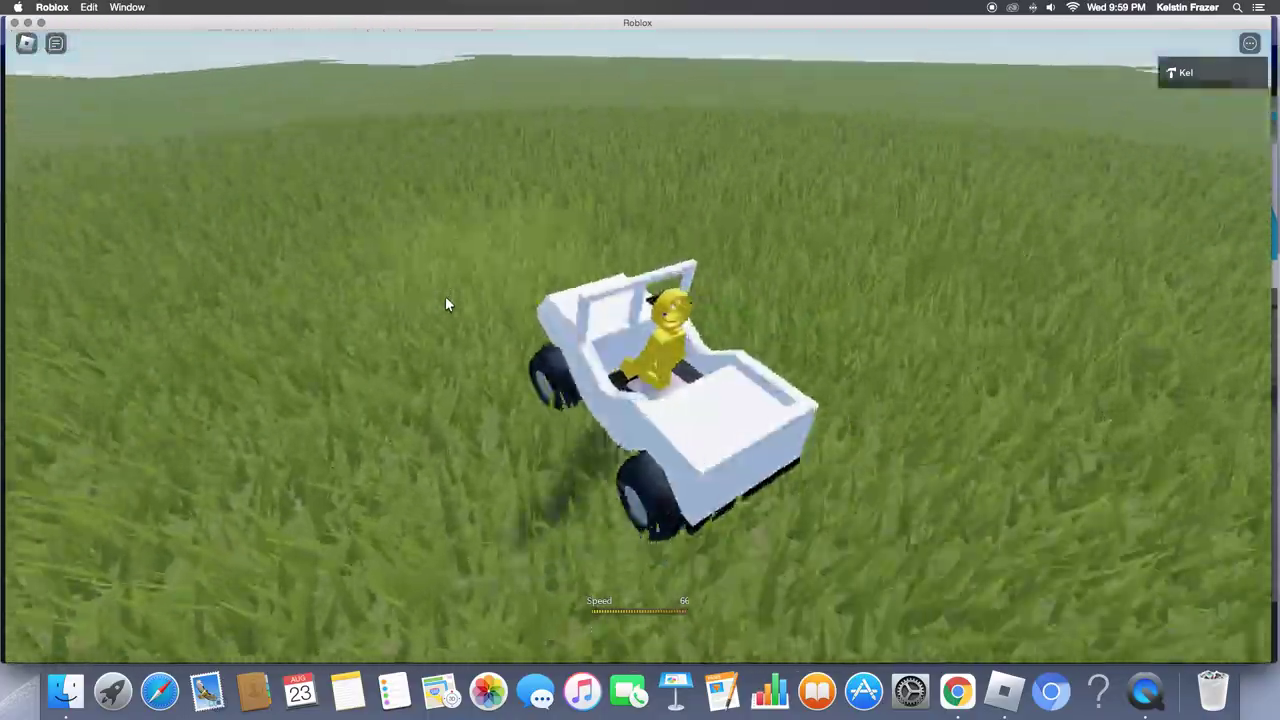
pyautogui.press('w')
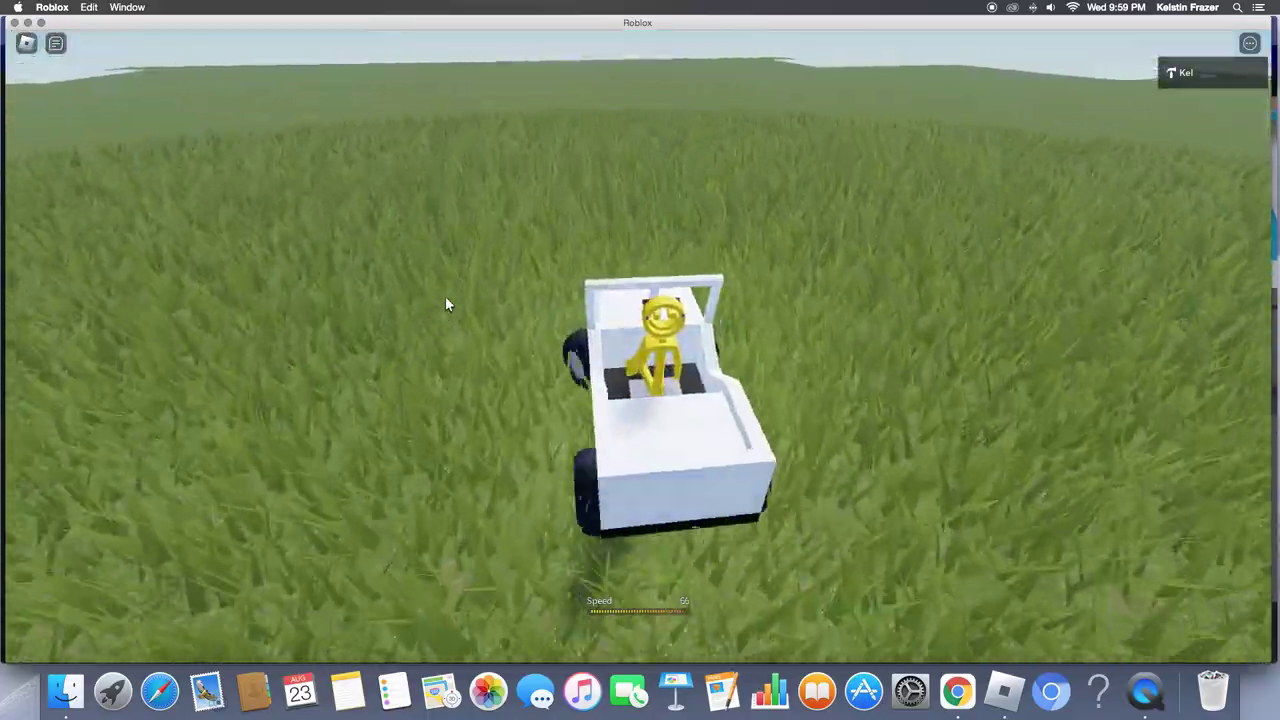
pyautogui.press('w')
pyautogui.press('a')
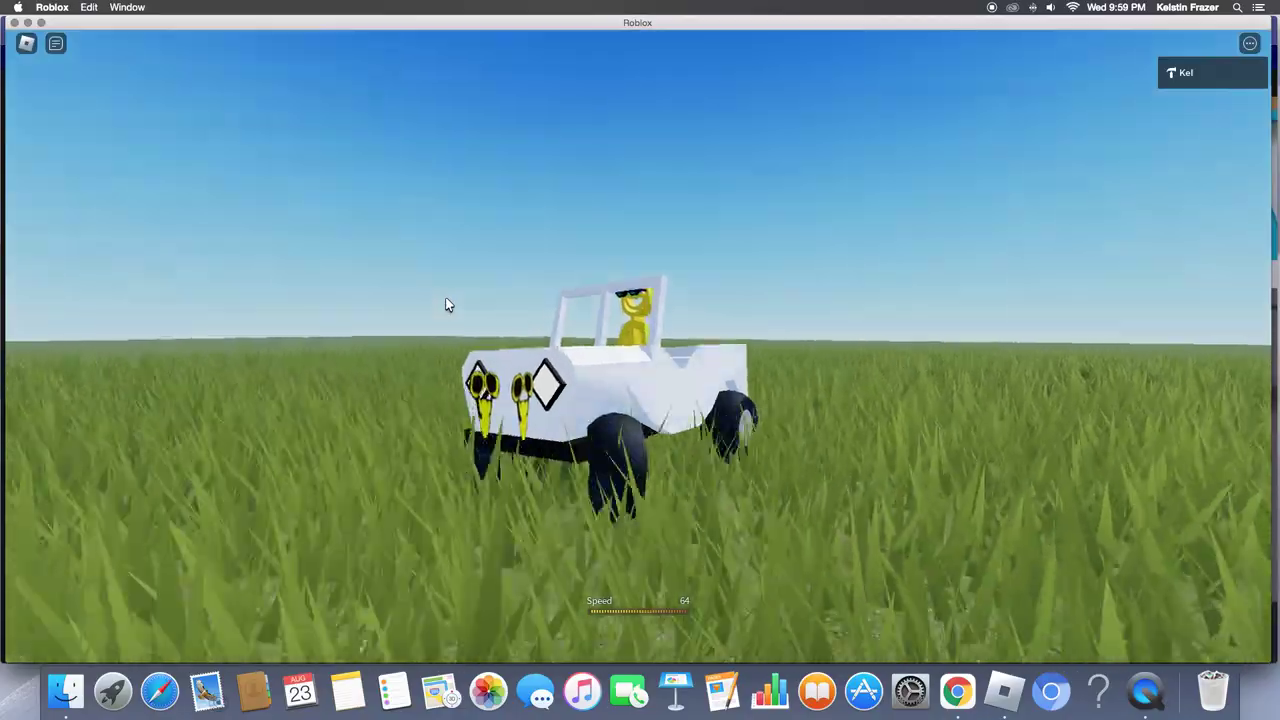
pyautogui.press('w')
pyautogui.press('w')
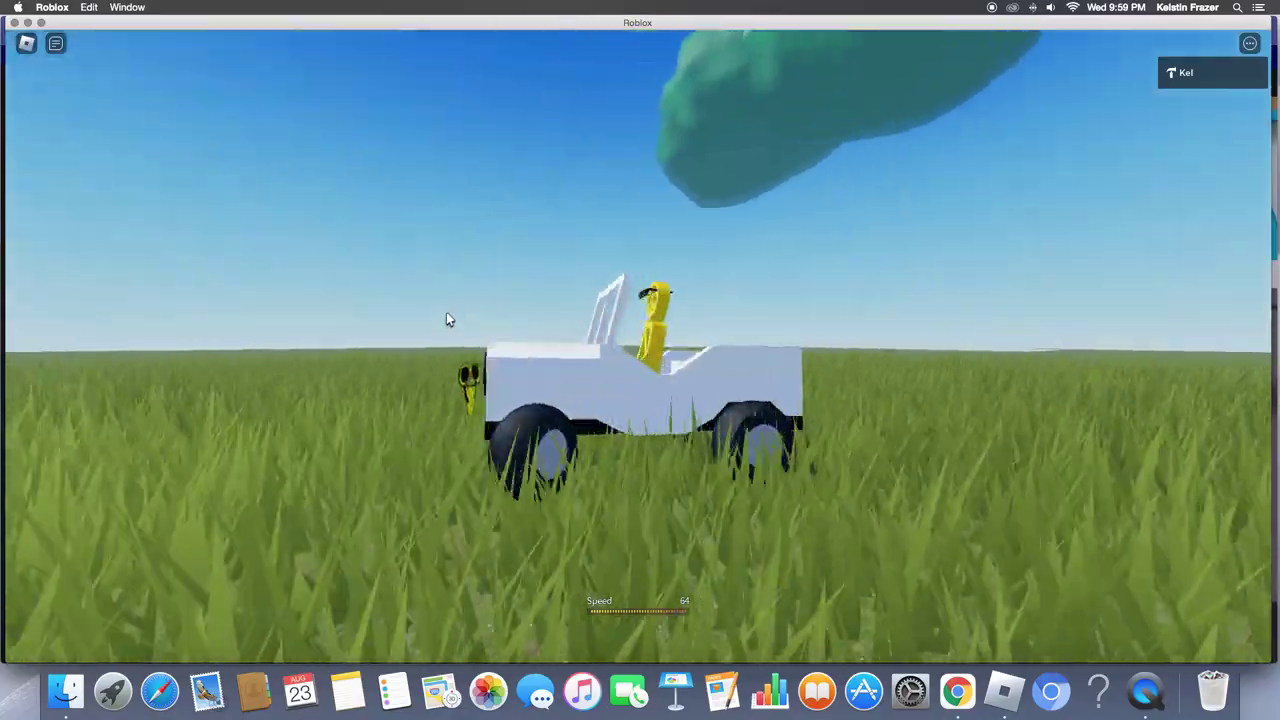
pyautogui.press('a')
pyautogui.press('w')
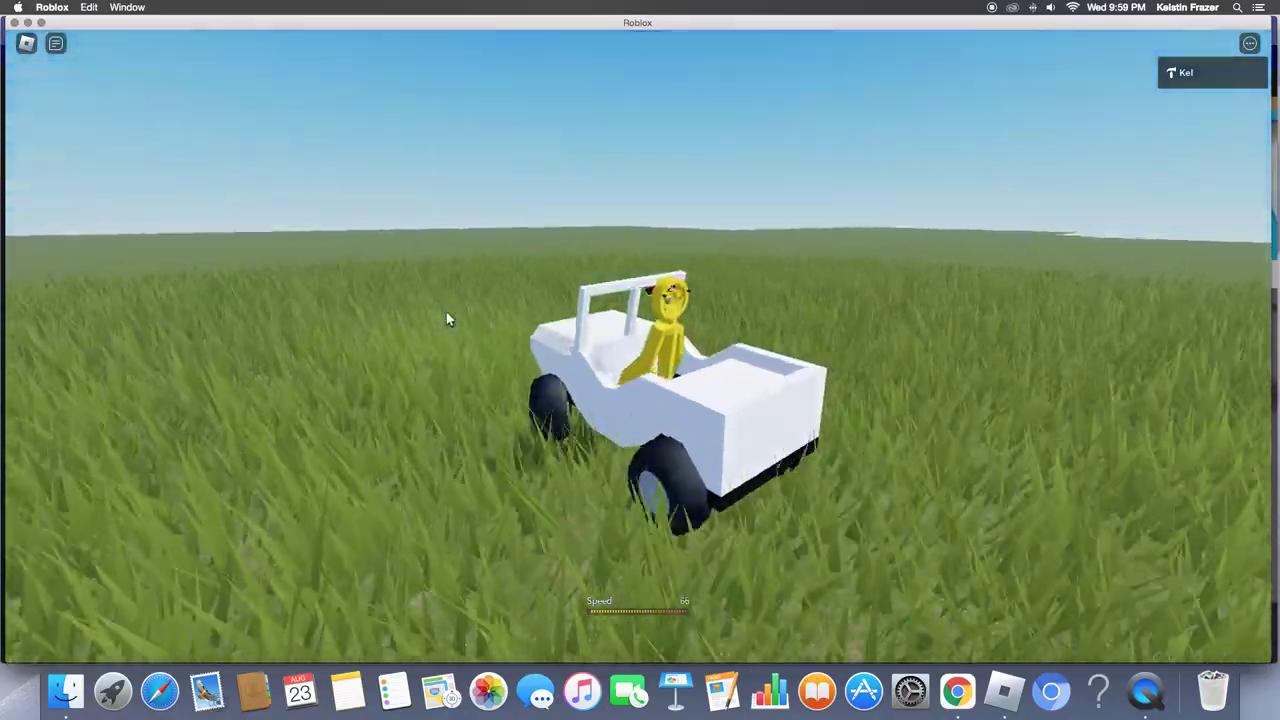
pyautogui.press('d')
pyautogui.press('w')
pyautogui.press('d')
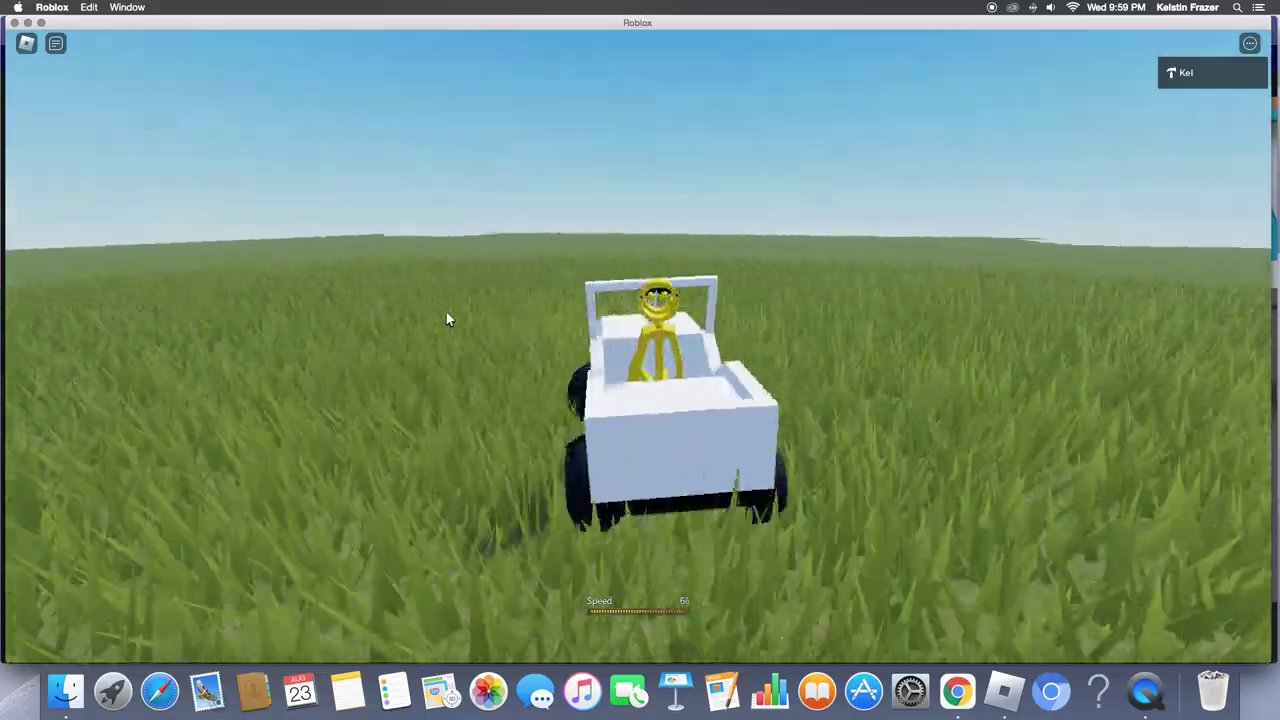
# - Veer the jeep side to side across the field, then straighten out
pyautogui.press('w')
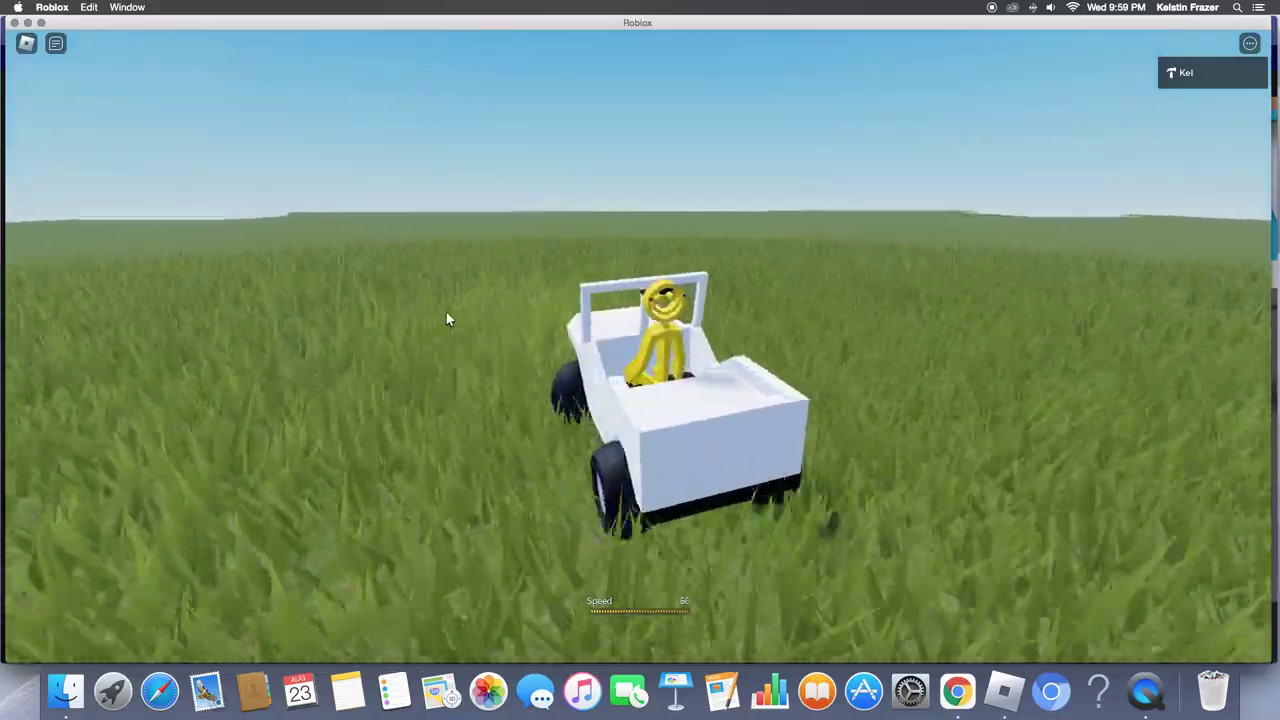
pyautogui.press('a')
pyautogui.press('w')
pyautogui.press('d')
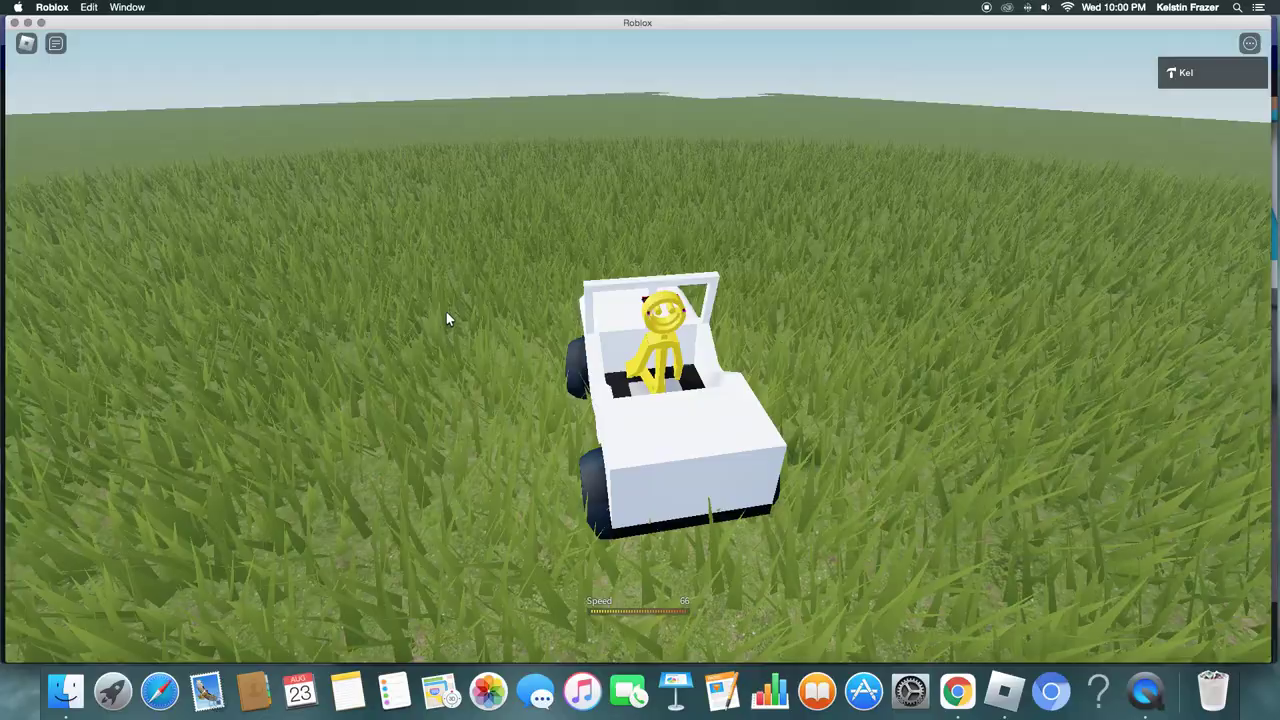
pyautogui.press('w')
pyautogui.press('a')
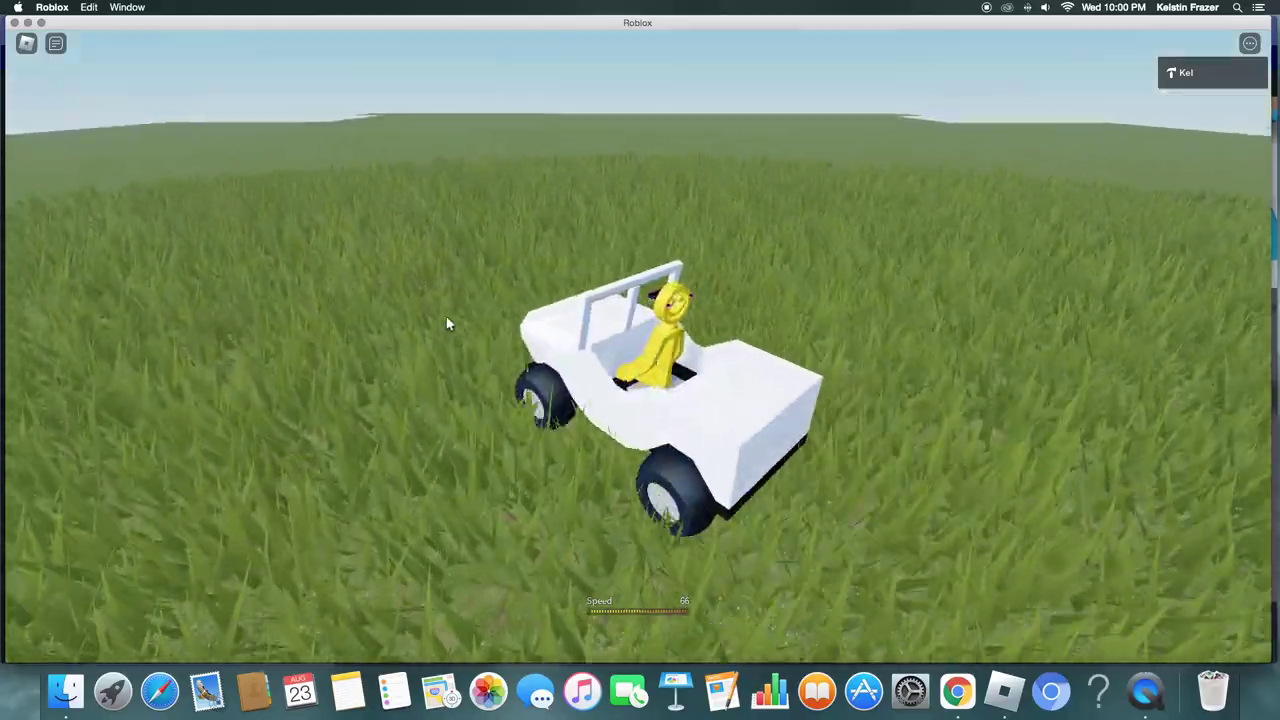
pyautogui.press('w')
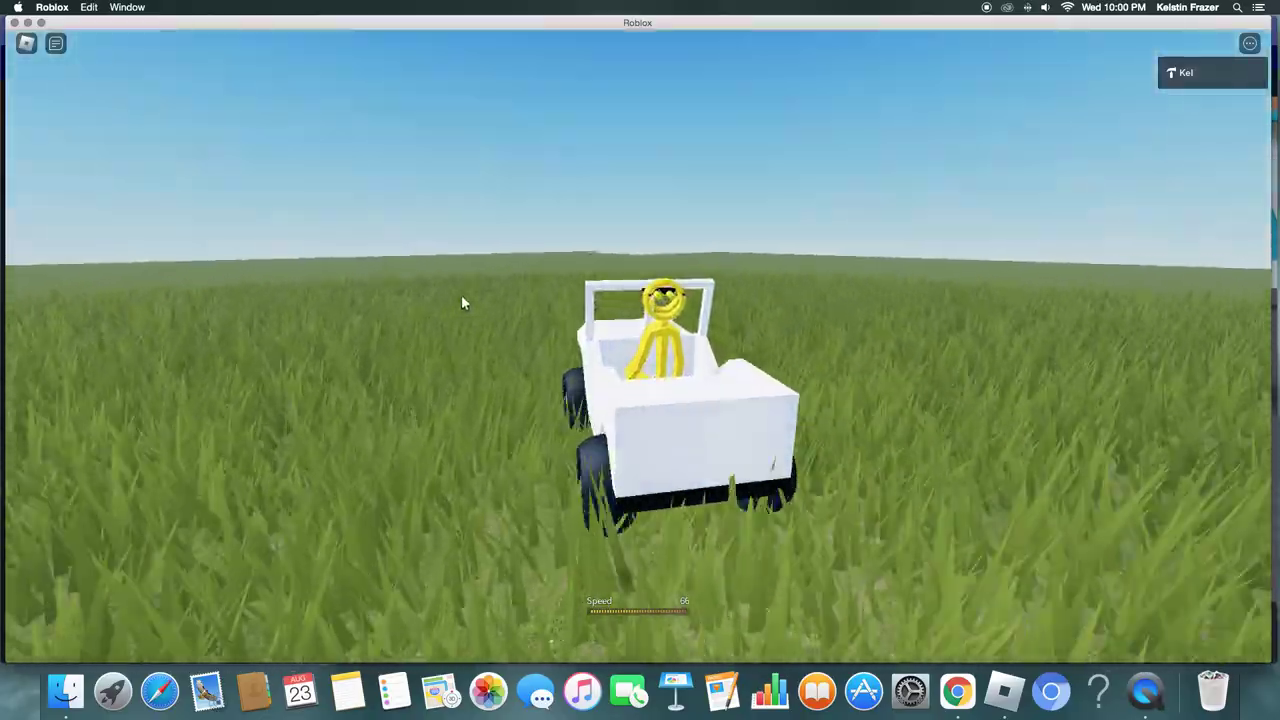
pyautogui.press('w')
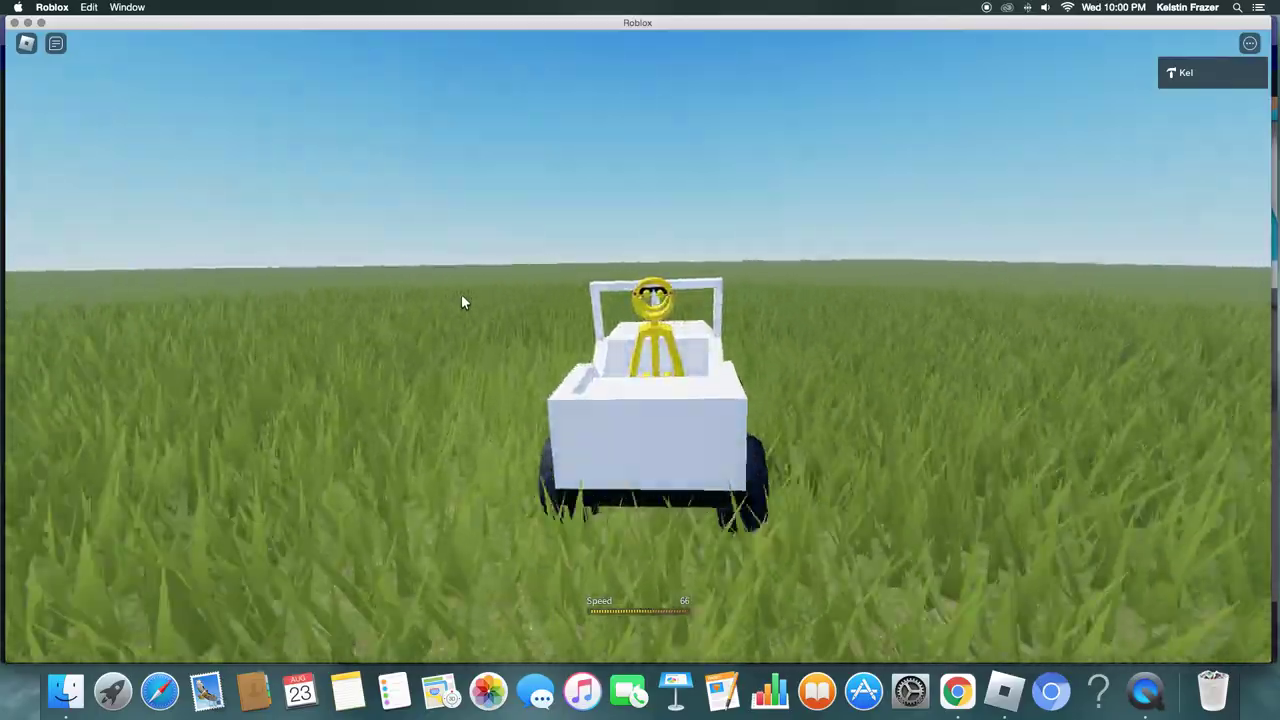
# - Spin the jeep around and turn it to face the other way, speeding toward the map edge
pyautogui.press('w')
pyautogui.press('a')
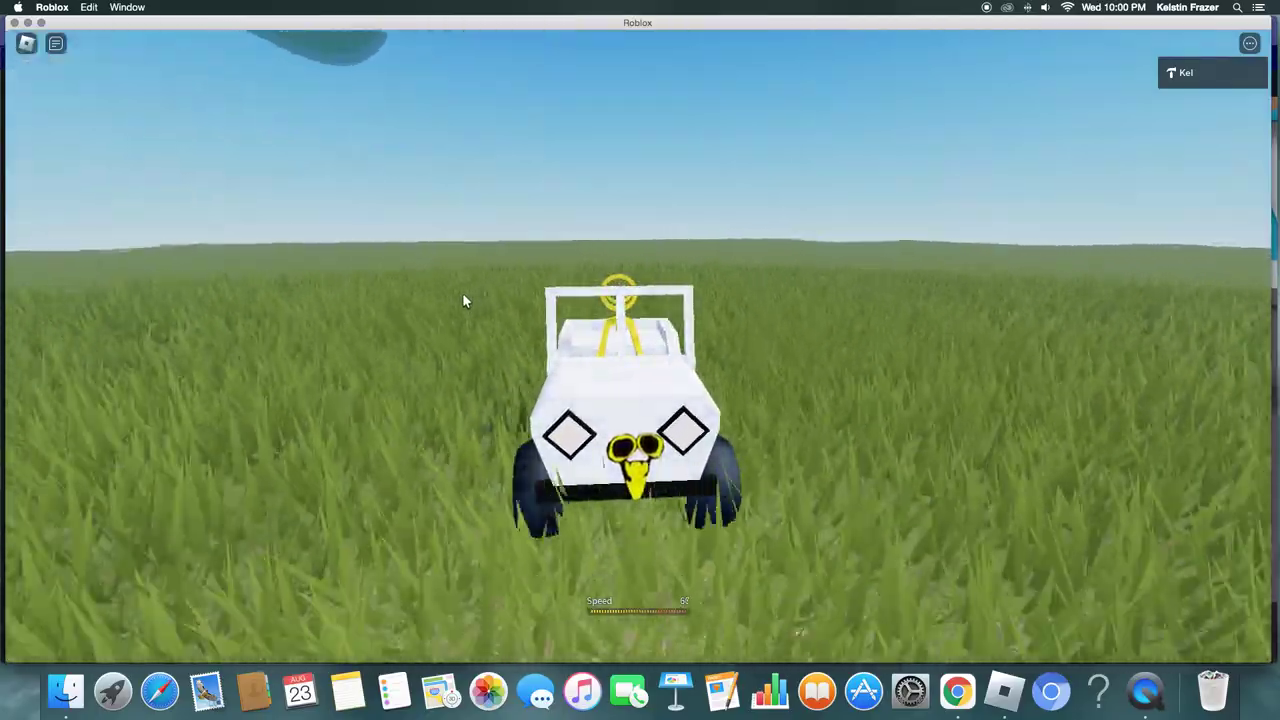
pyautogui.press('w')
pyautogui.press('d')
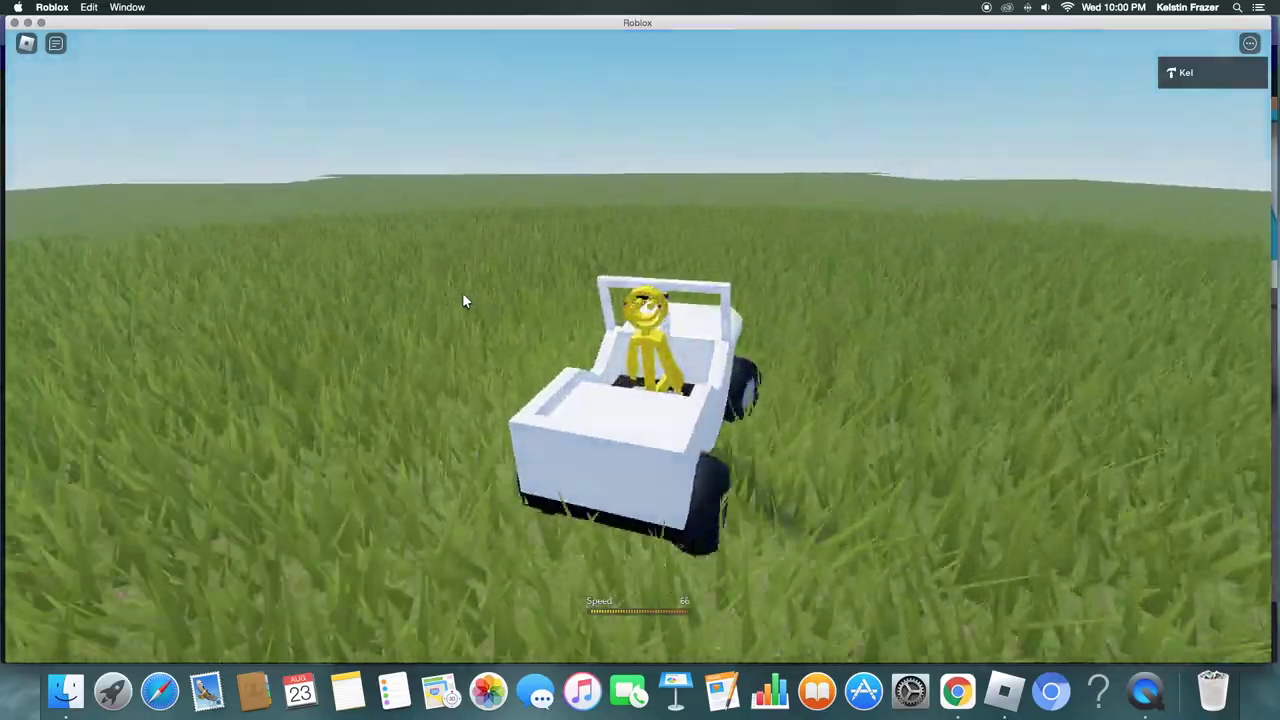
pyautogui.press('w')
pyautogui.press('a')
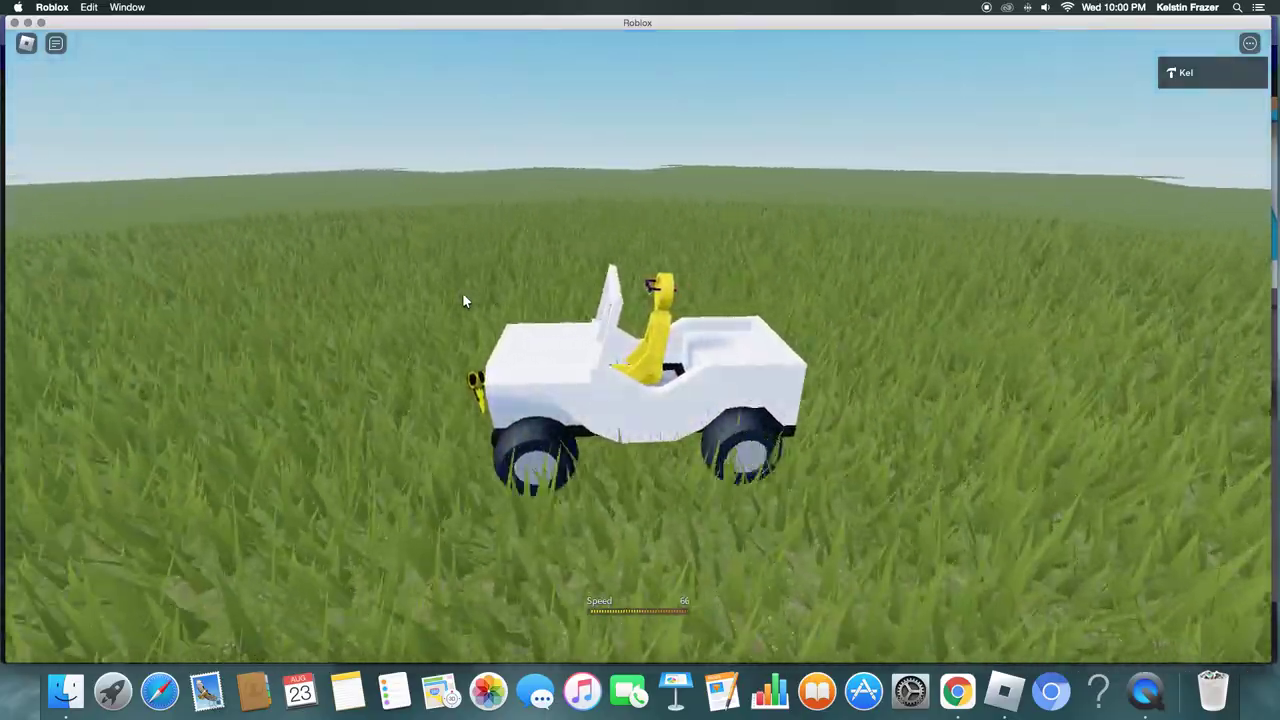
pyautogui.press('w')
pyautogui.press('a')
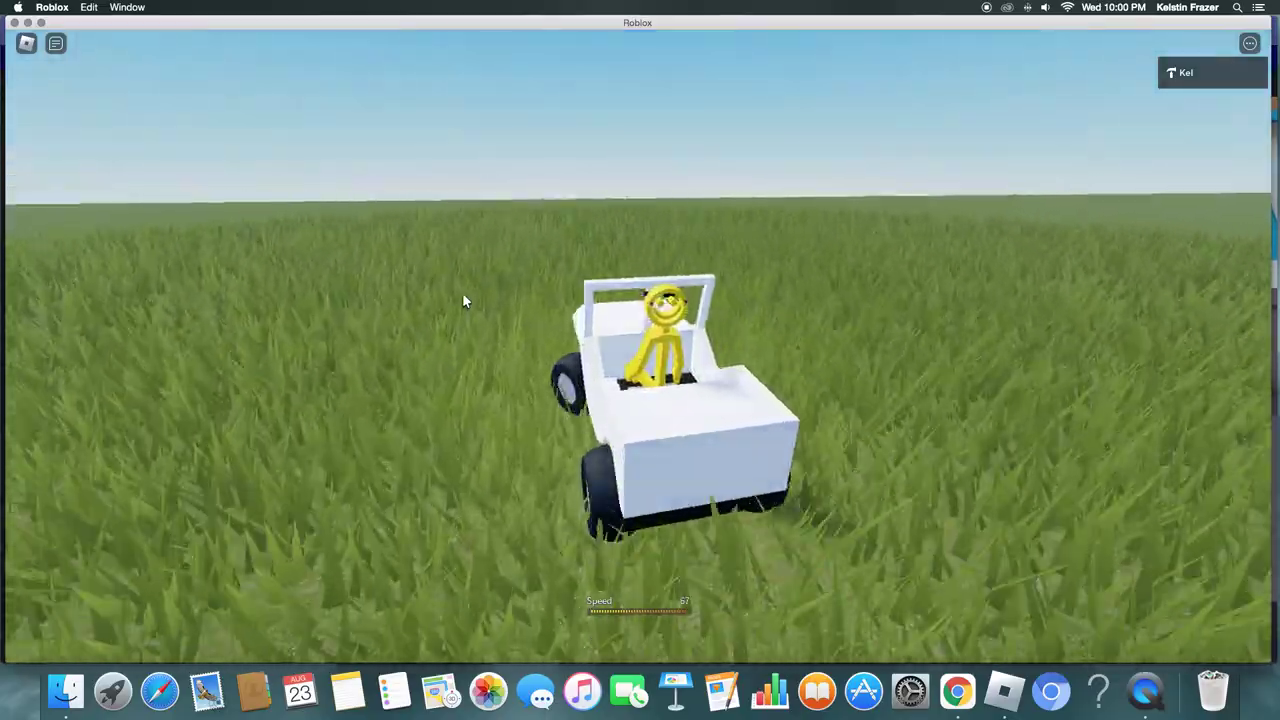
pyautogui.press('w')
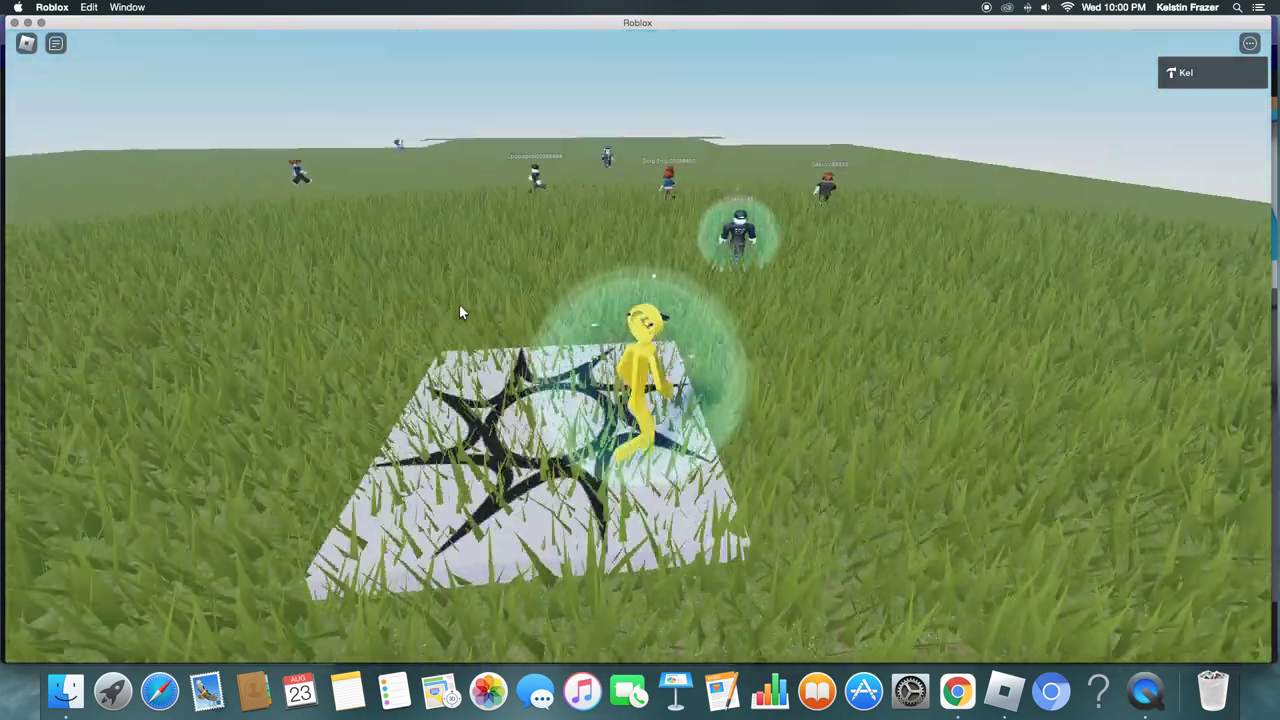
# - Walk off the spawn pad onto the grass, then bring up the game menu with Esc
pyautogui.press('w')
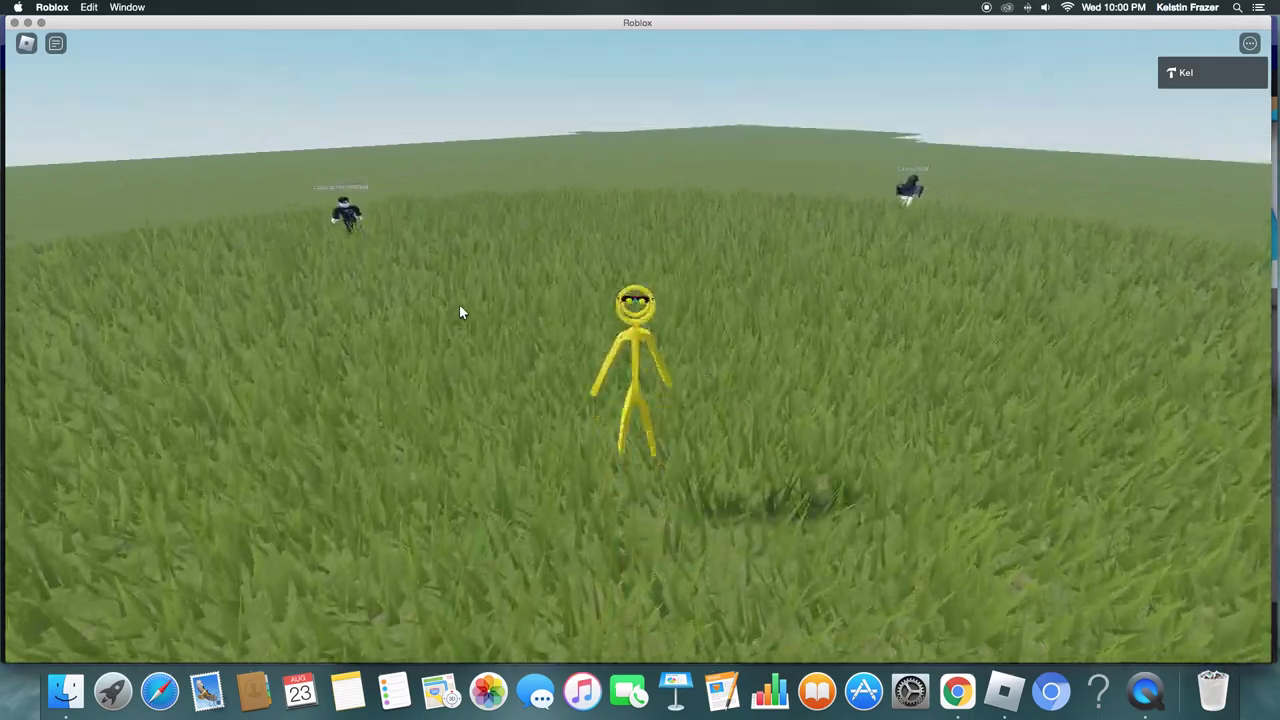
pyautogui.press('Escape')
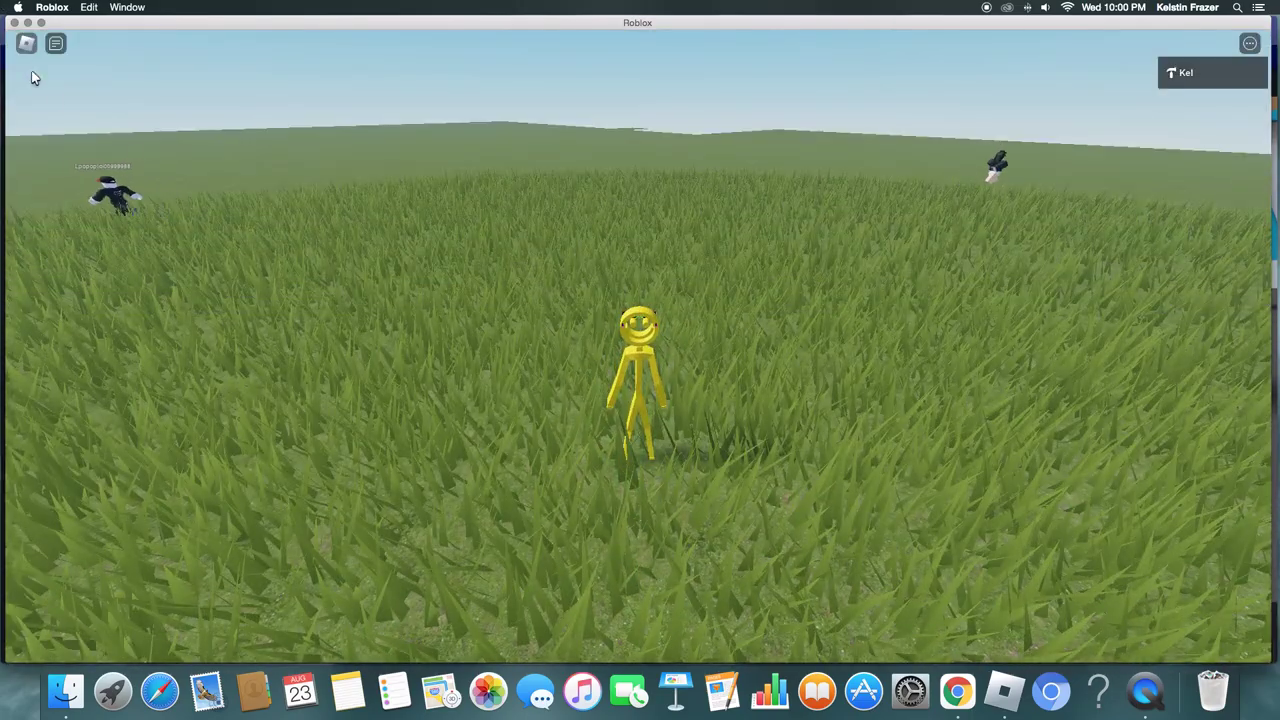
pyautogui.press('Escape')
# - Choose Reset Character from the game menu and confirm Reset, respawning inside the treehouse
pyautogui.click(480, 571)
pyautogui.click(563, 300)
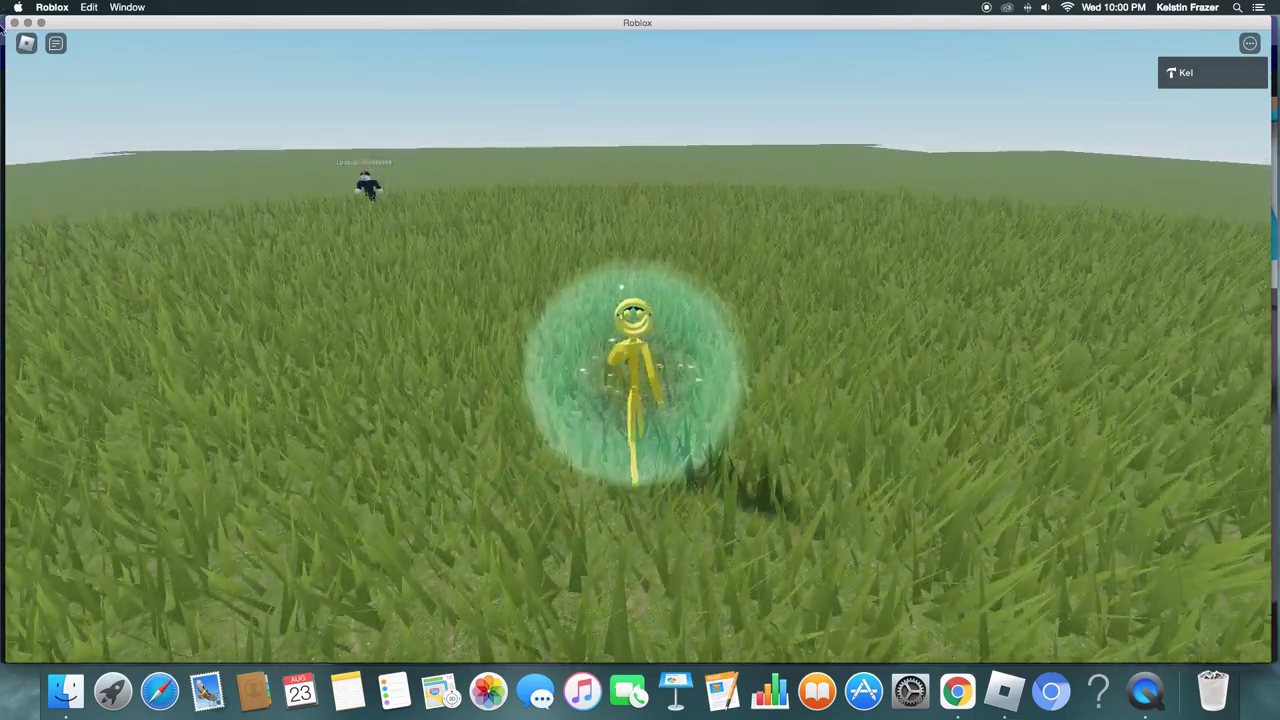
pyautogui.click(27, 45)
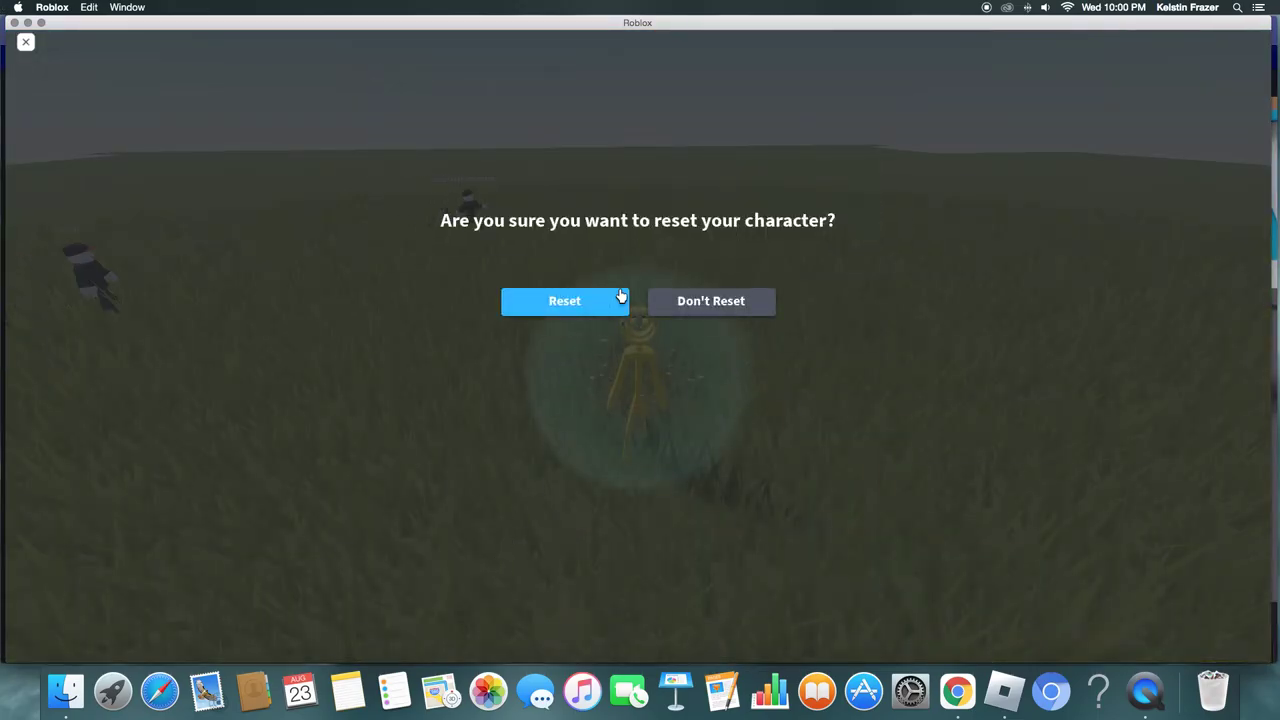
pyautogui.click(618, 312)
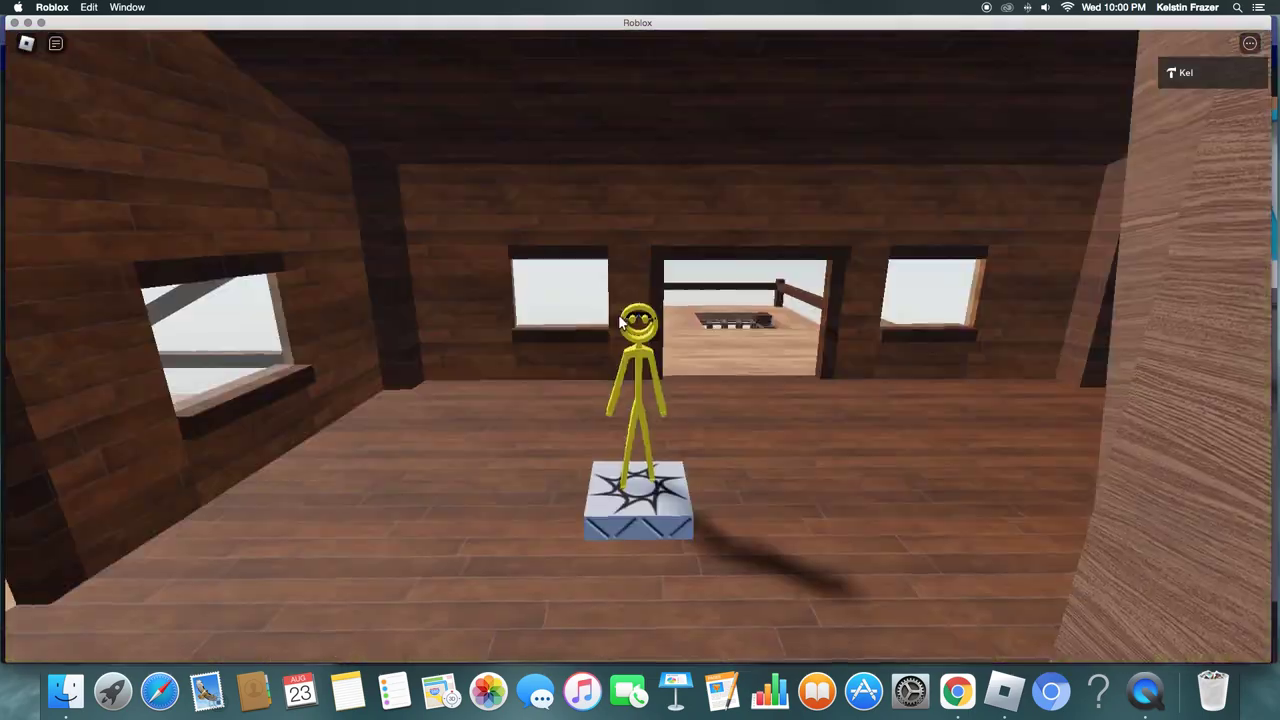
# - Walk out the treehouse doorway onto the deck, jump the railing, and drop to the grass
pyautogui.press('w')
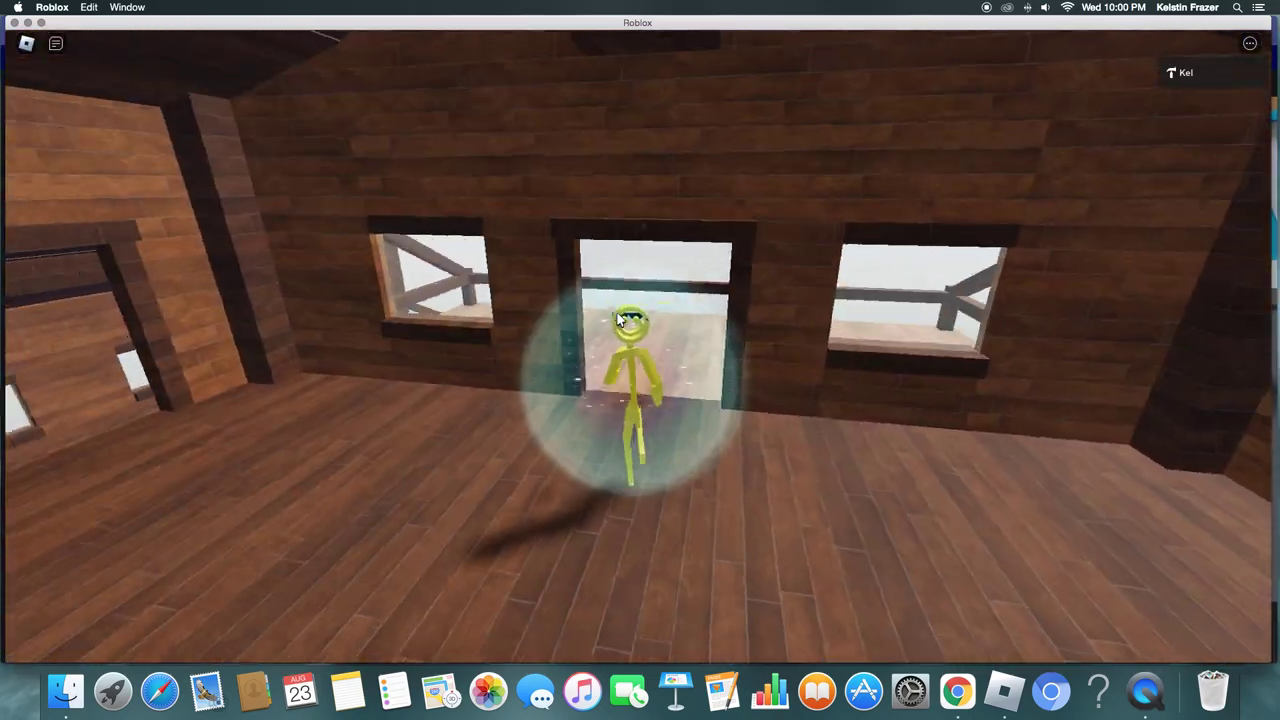
pyautogui.press('w')
pyautogui.press('space')
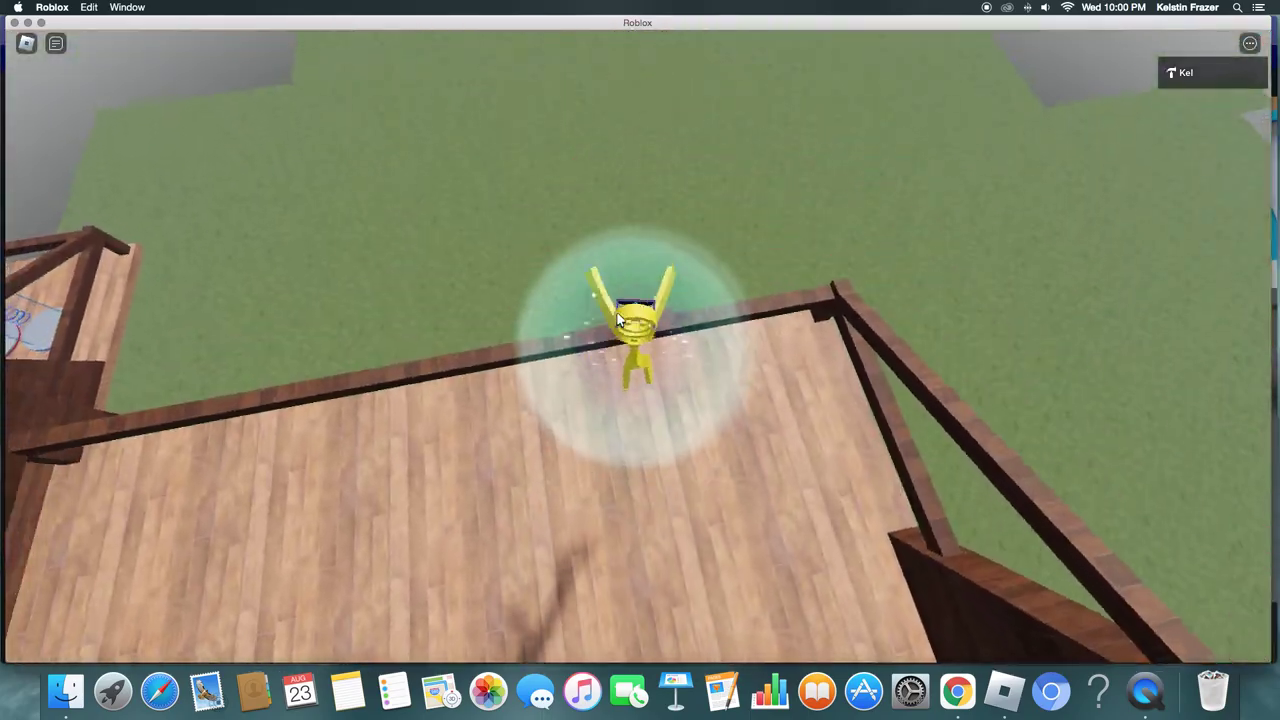
pyautogui.press('w')
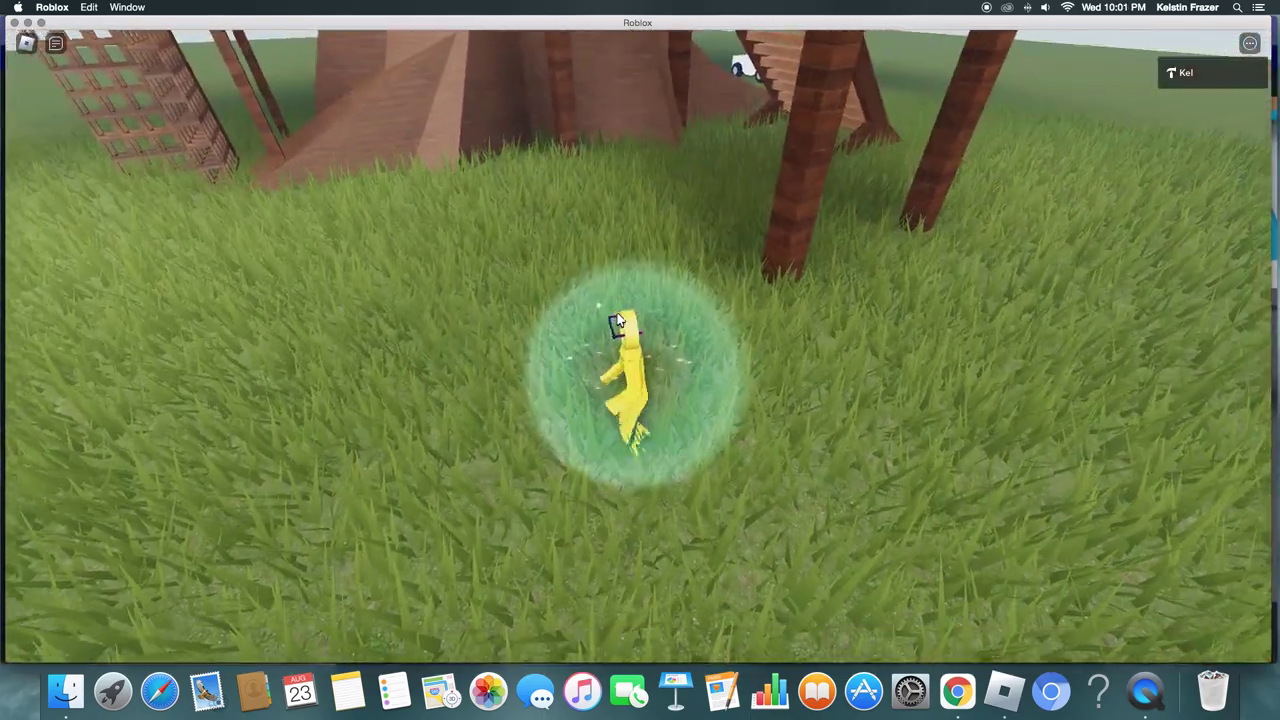
# - Walk through the grass to the staircase, climb it, and step back onto the grass
pyautogui.press('w')
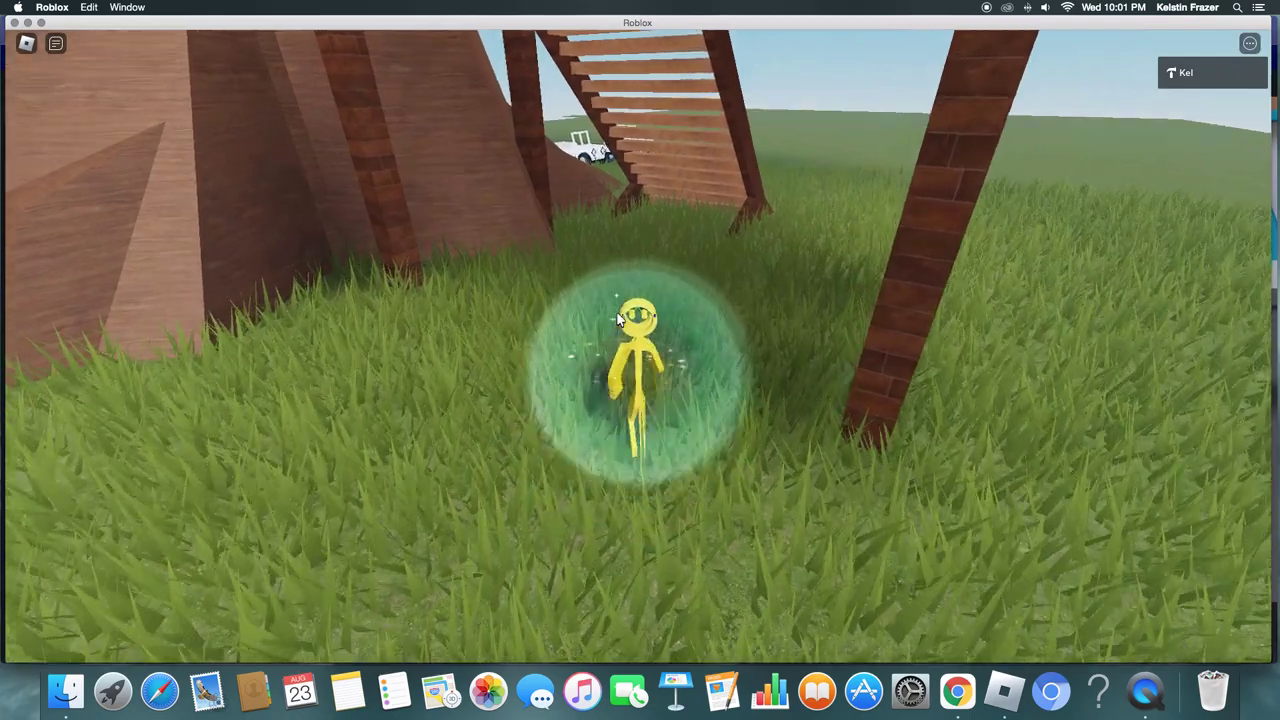
pyautogui.press('w')
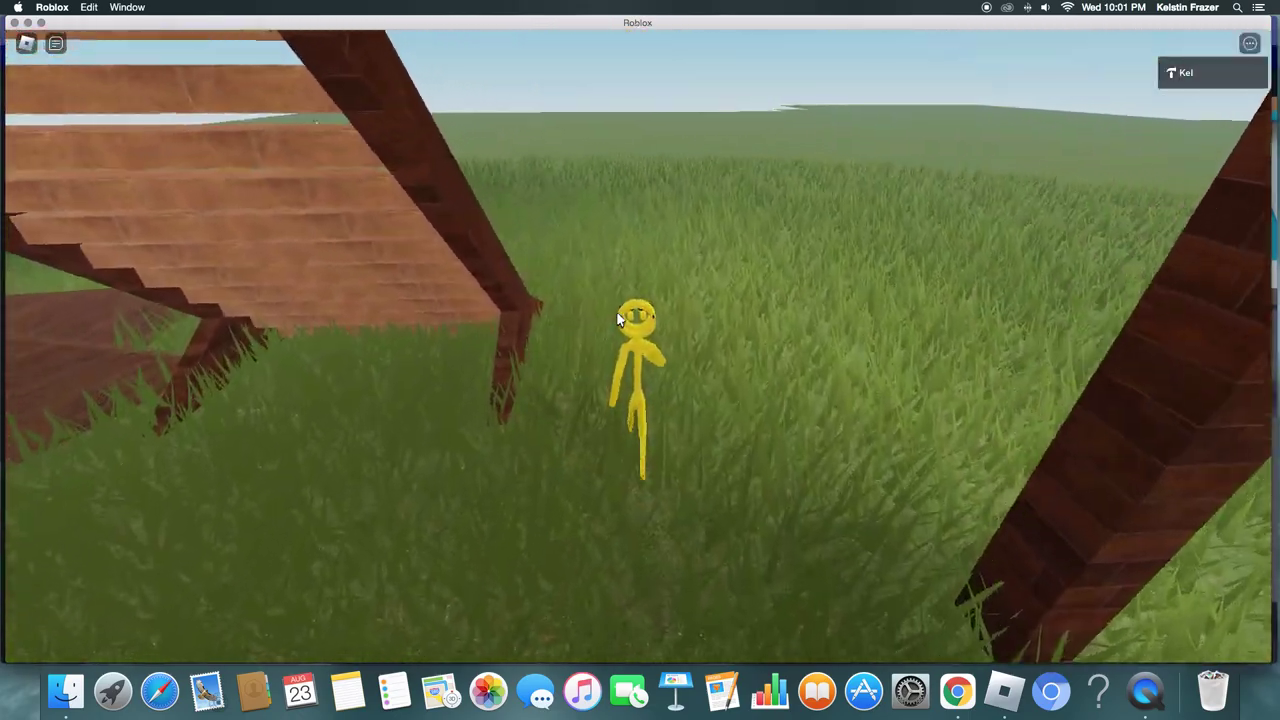
pyautogui.press('w')
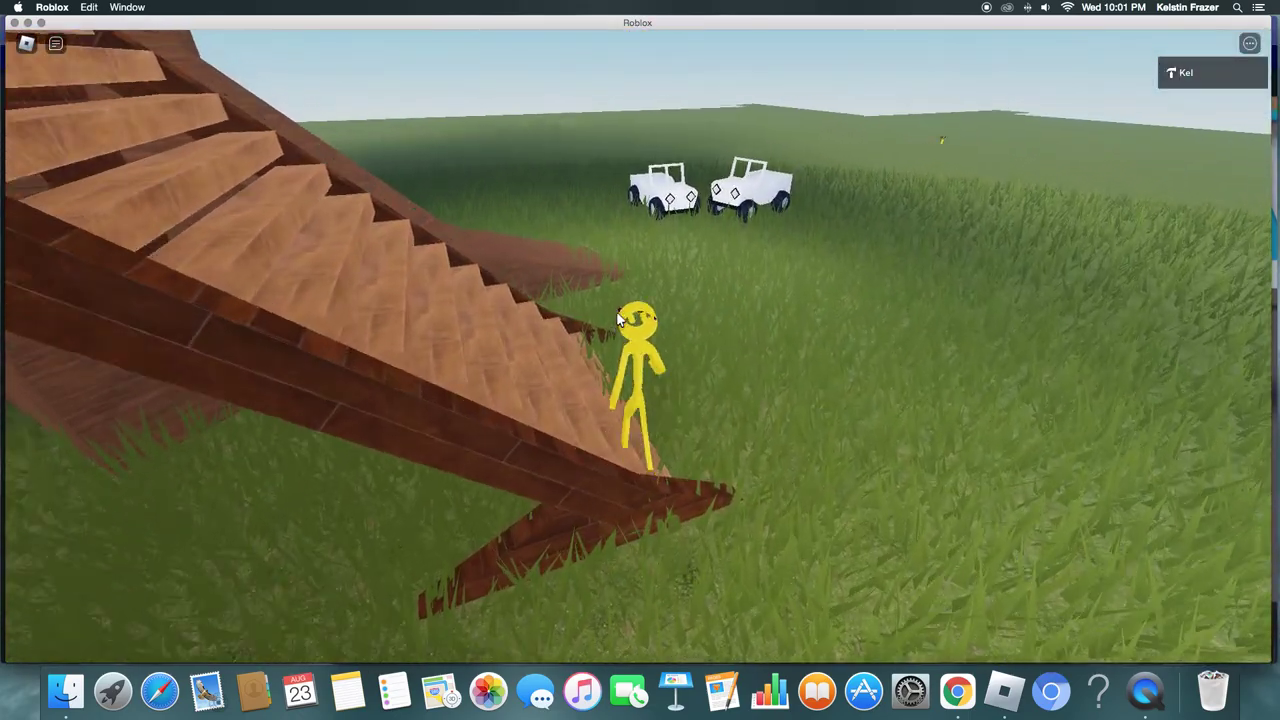
pyautogui.press('w')
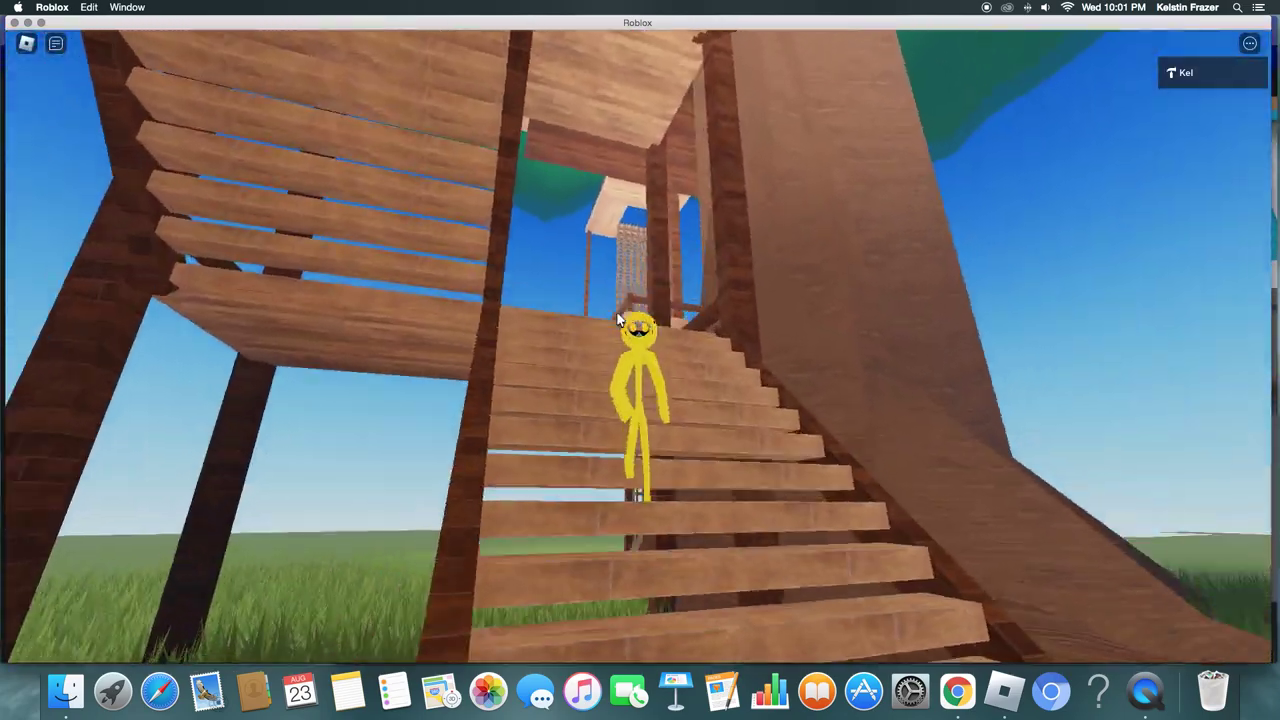
pyautogui.press('w')
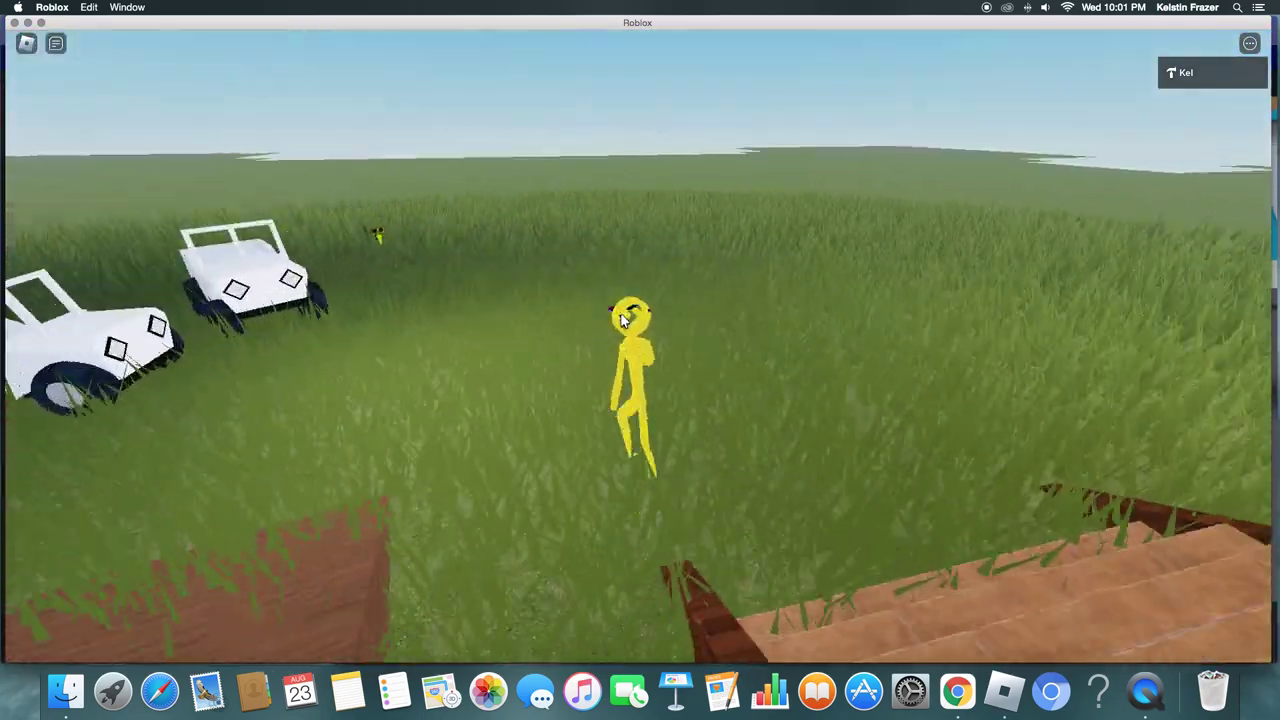